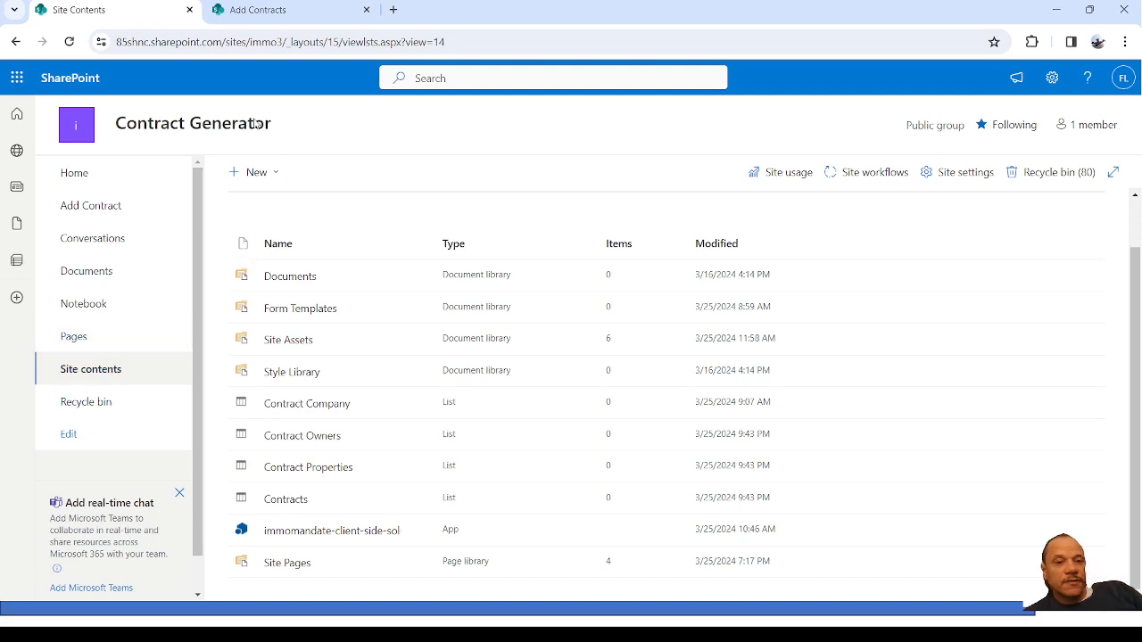
On the Add Contracts form, switch the language to Español and then back to English
click(256, 19)
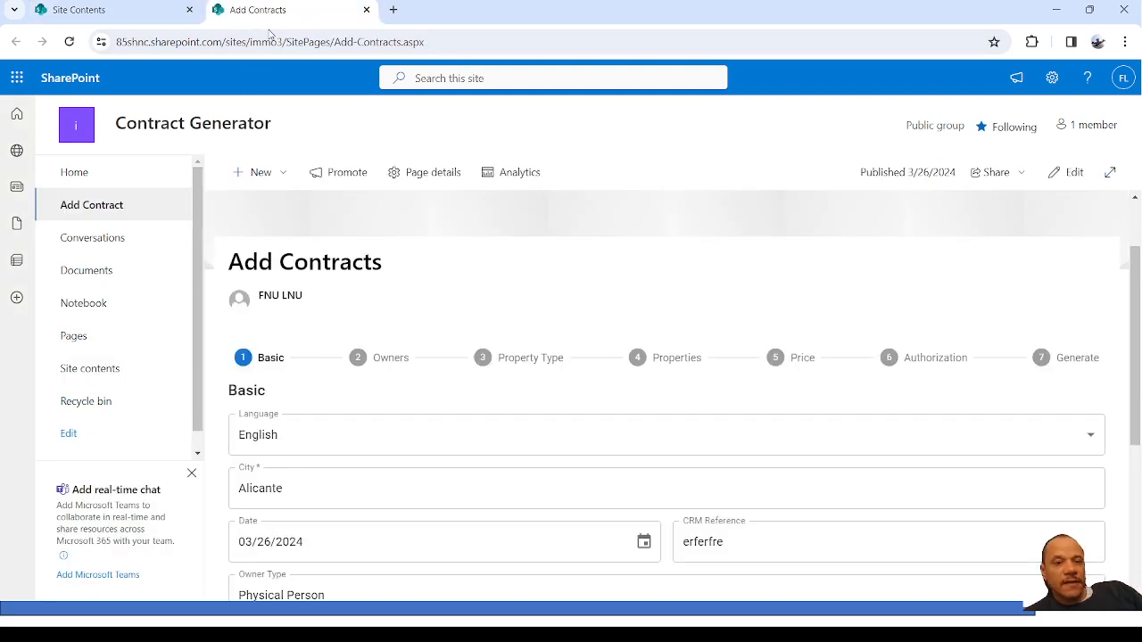
scroll(447, 331, down, 2)
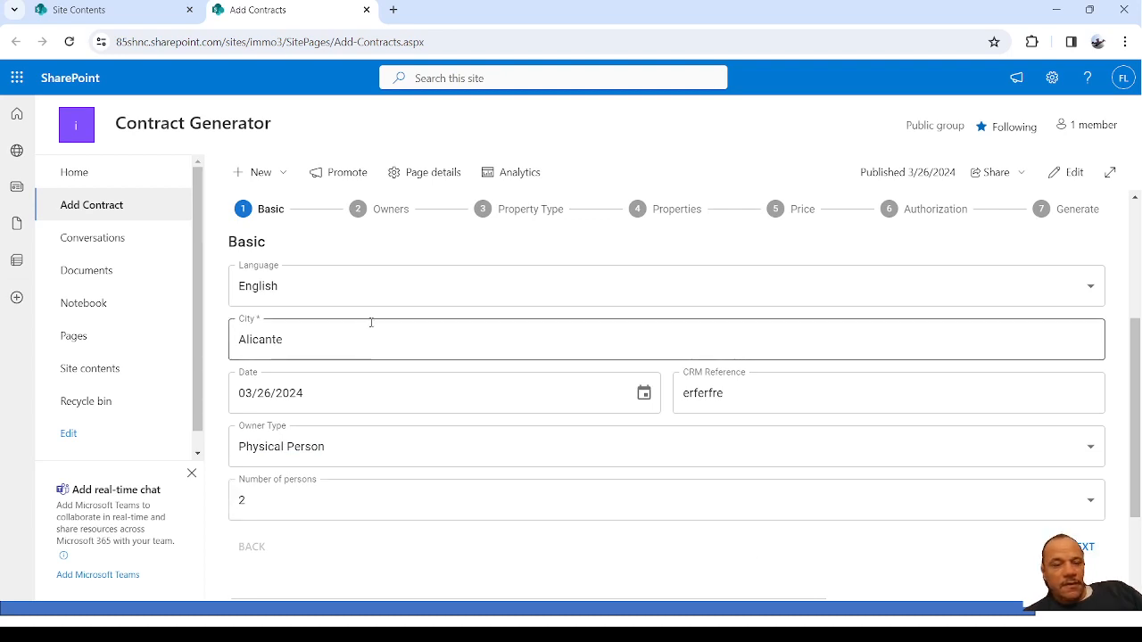
scroll(370, 322, up, 1)
click(347, 364)
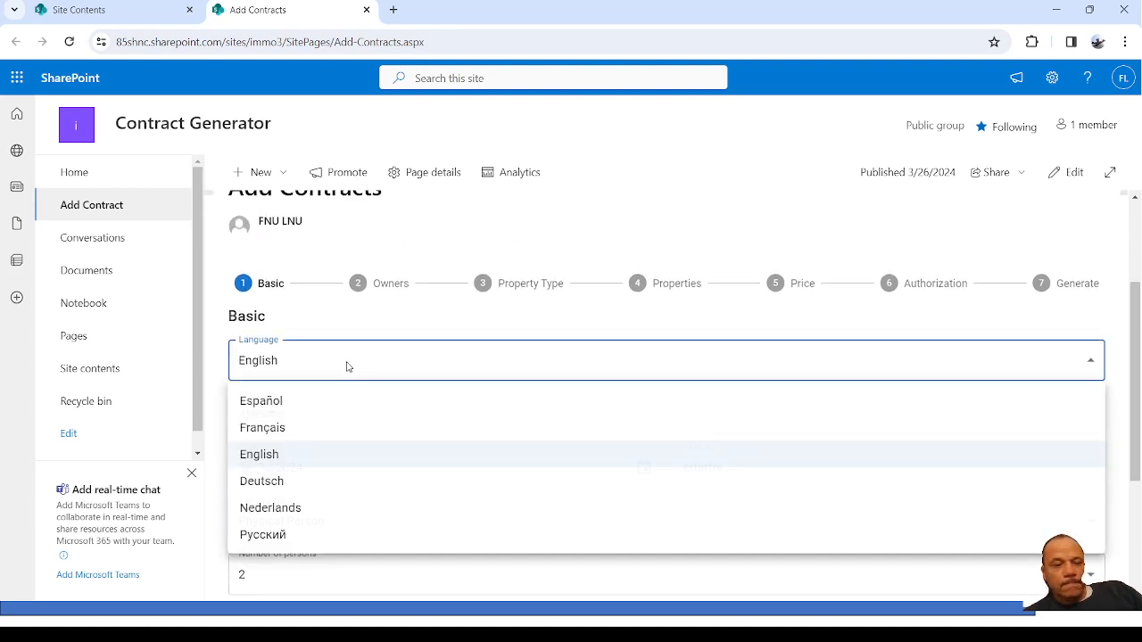
click(322, 407)
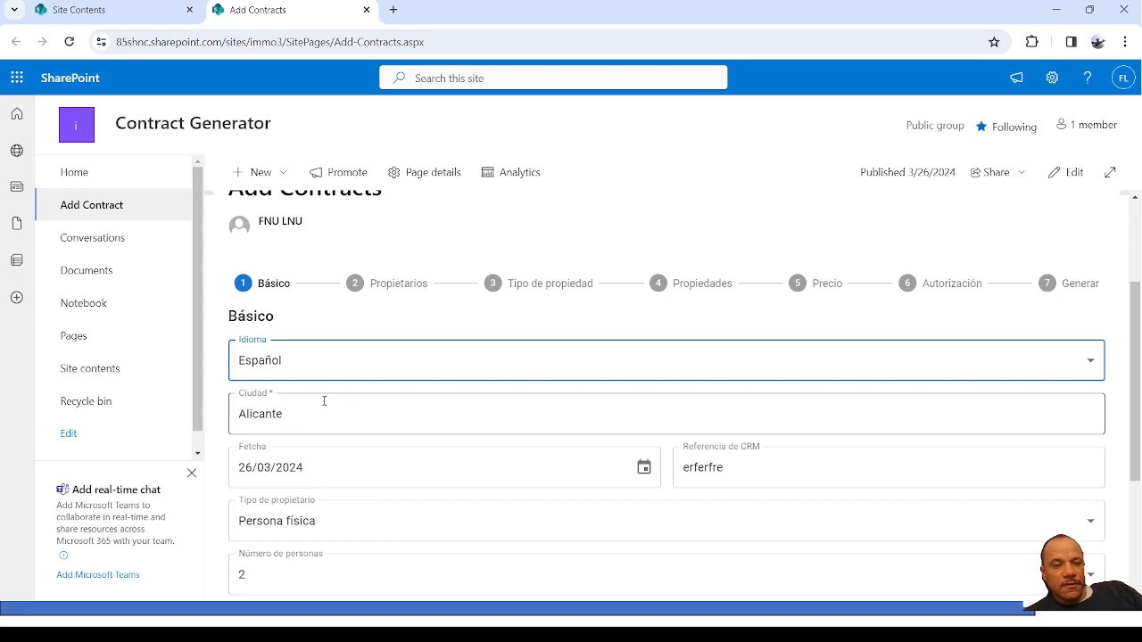
click(362, 367)
click(300, 455)
Keep city Alicante, re-enter CRM Reference A1244, and advance to the Owners step
scroll(413, 350, down, 2)
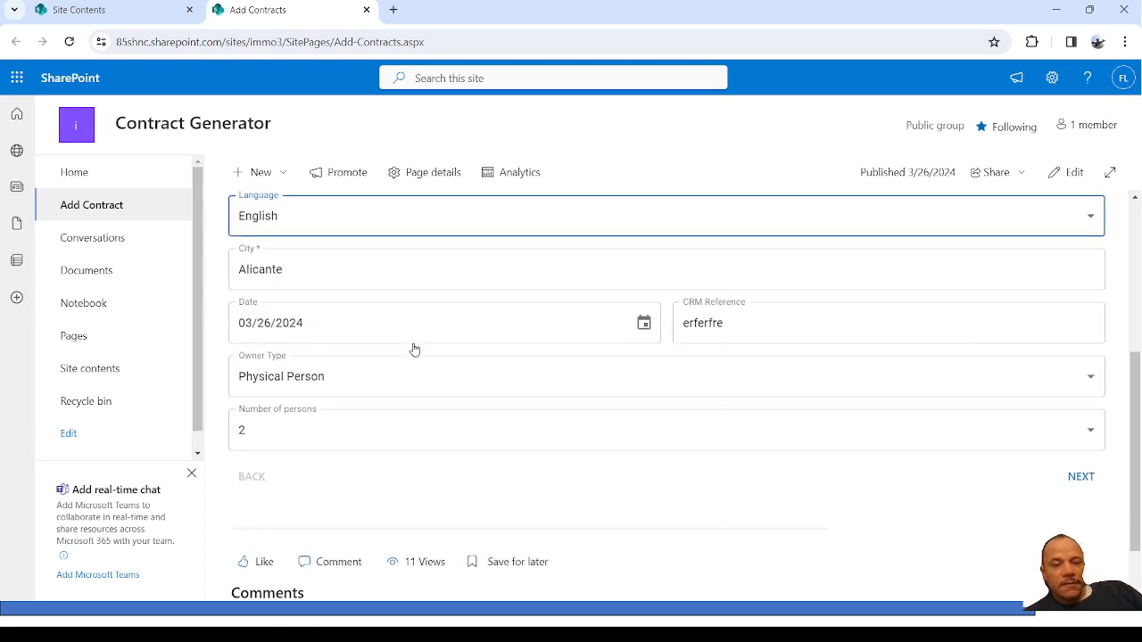
scroll(419, 353, up, 1)
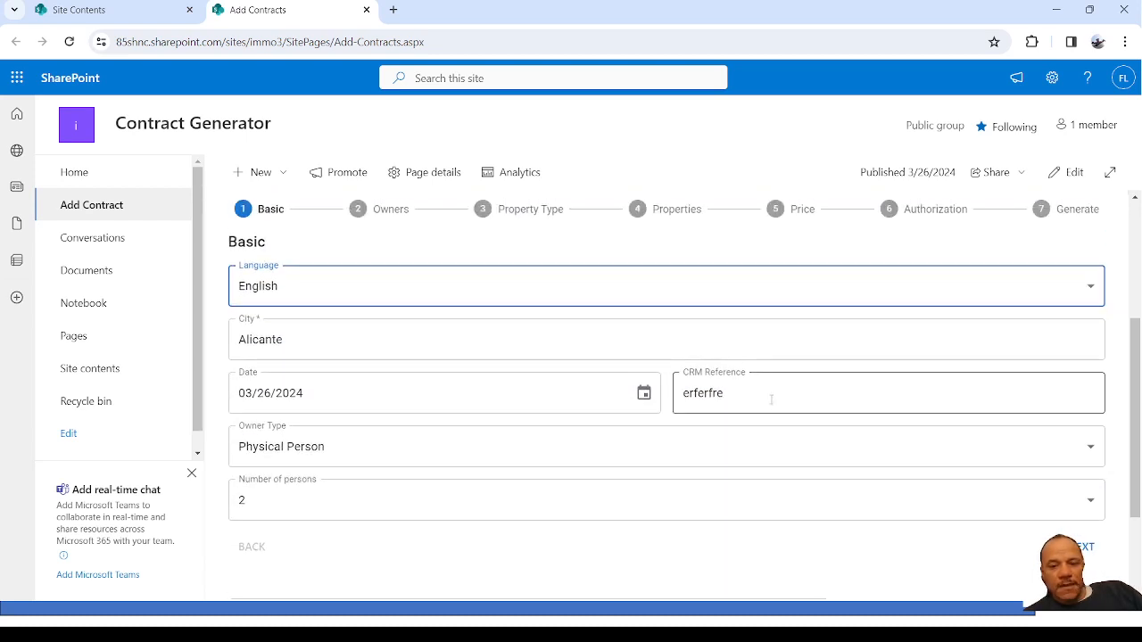
drag(771, 399, 675, 397)
key(BackSpace)
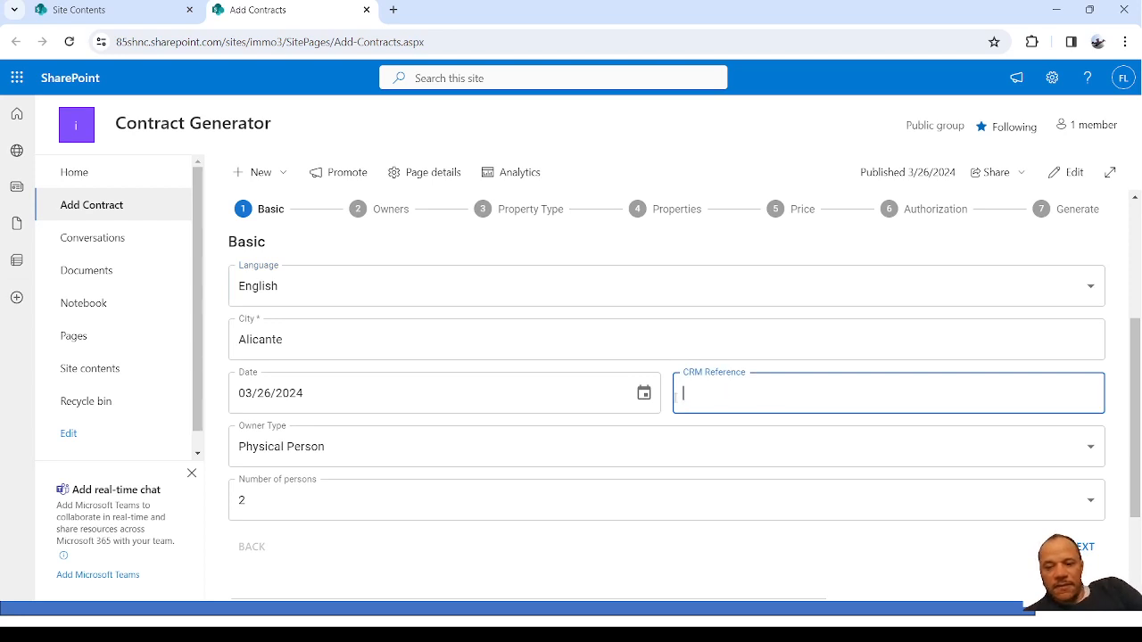
click(723, 441)
click(743, 401)
click(737, 401)
triple_click(525, 325)
key(BackSpace)
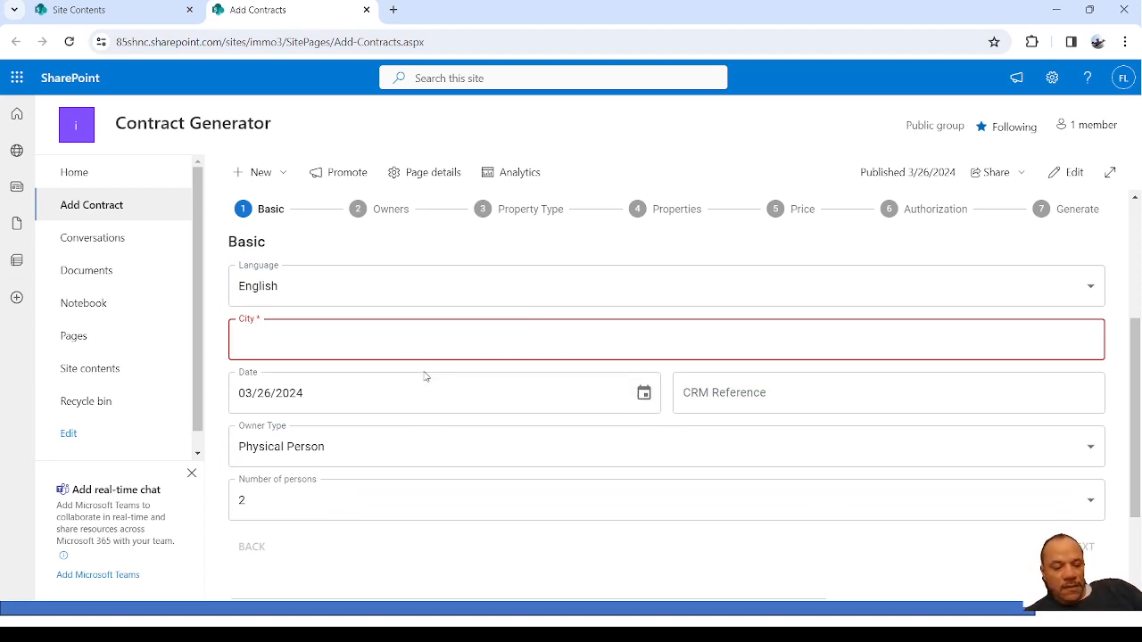
key(ctrl+z)
click(739, 398)
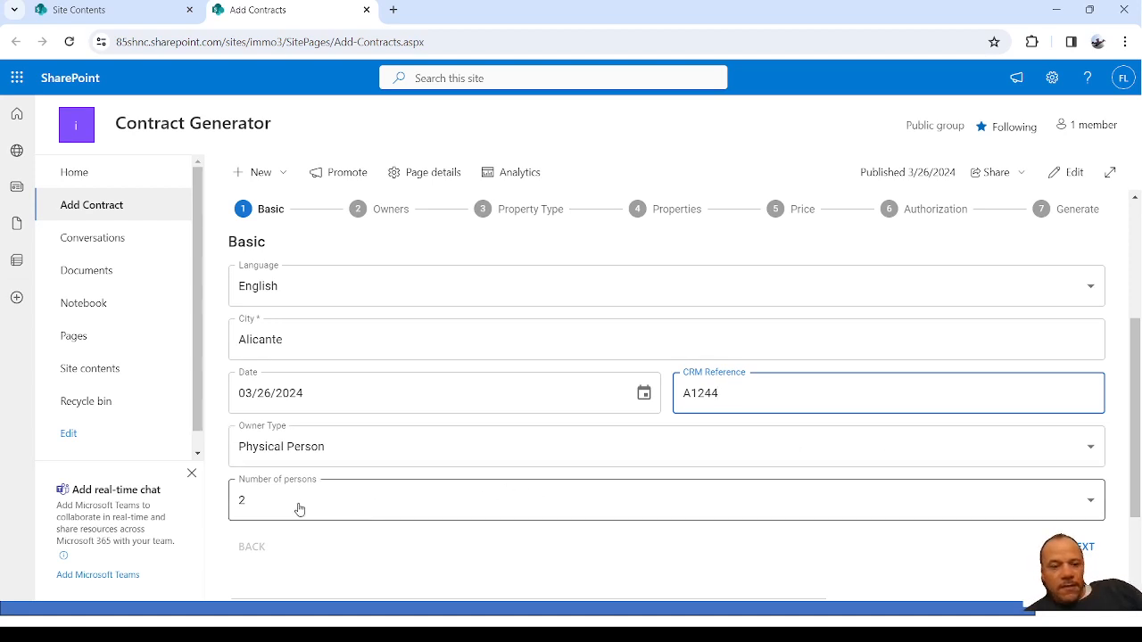
click(1093, 548)
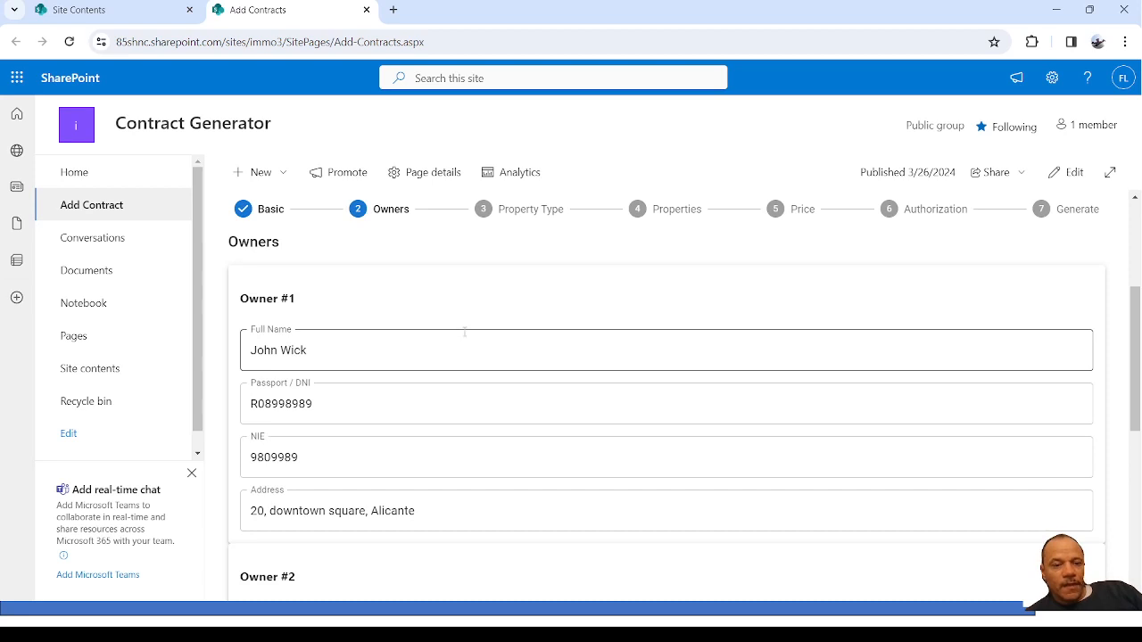
Scroll through the Owner #1 and Owner #2 fields, then advance to Property Type
scroll(464, 330, down, 4)
scroll(464, 330, up, 2)
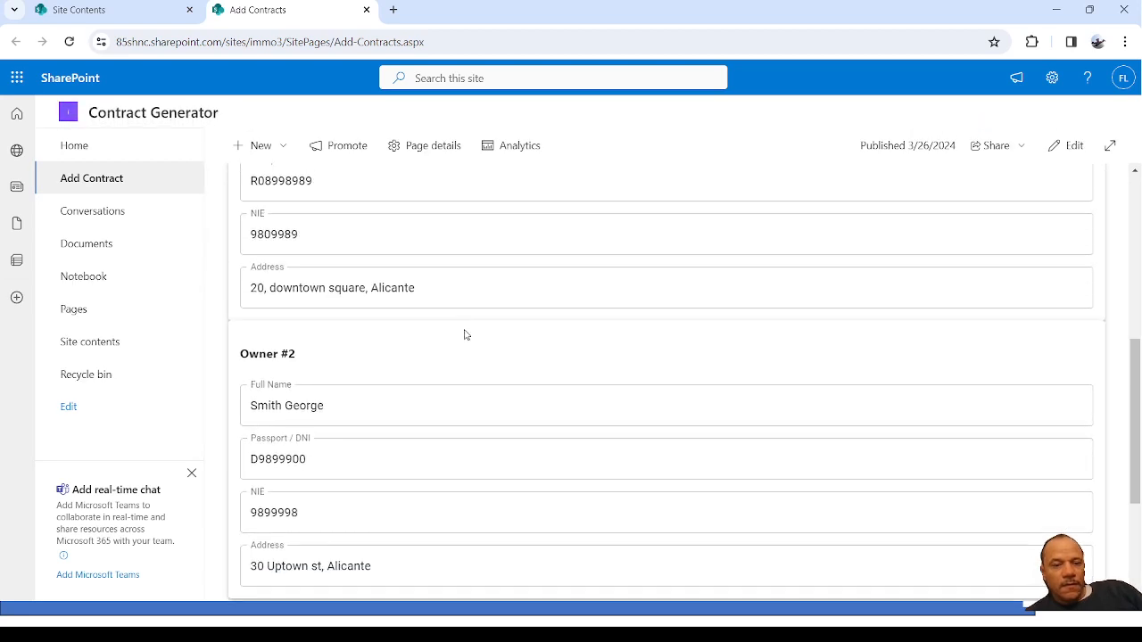
scroll(334, 385, up, 1)
scroll(382, 393, up, 3)
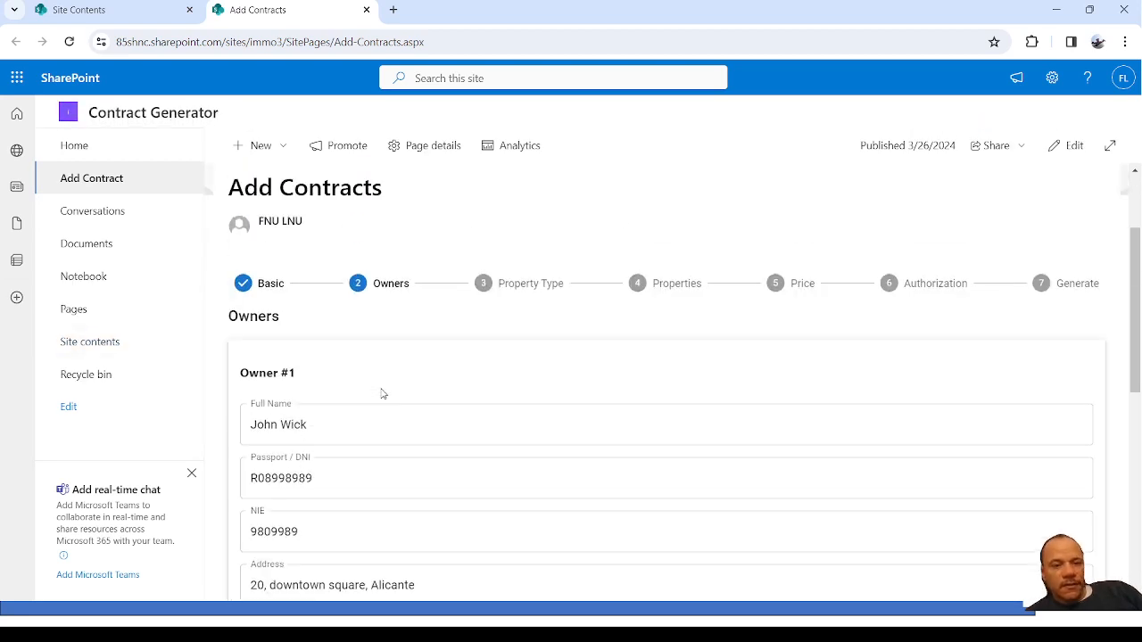
scroll(383, 395, down, 4)
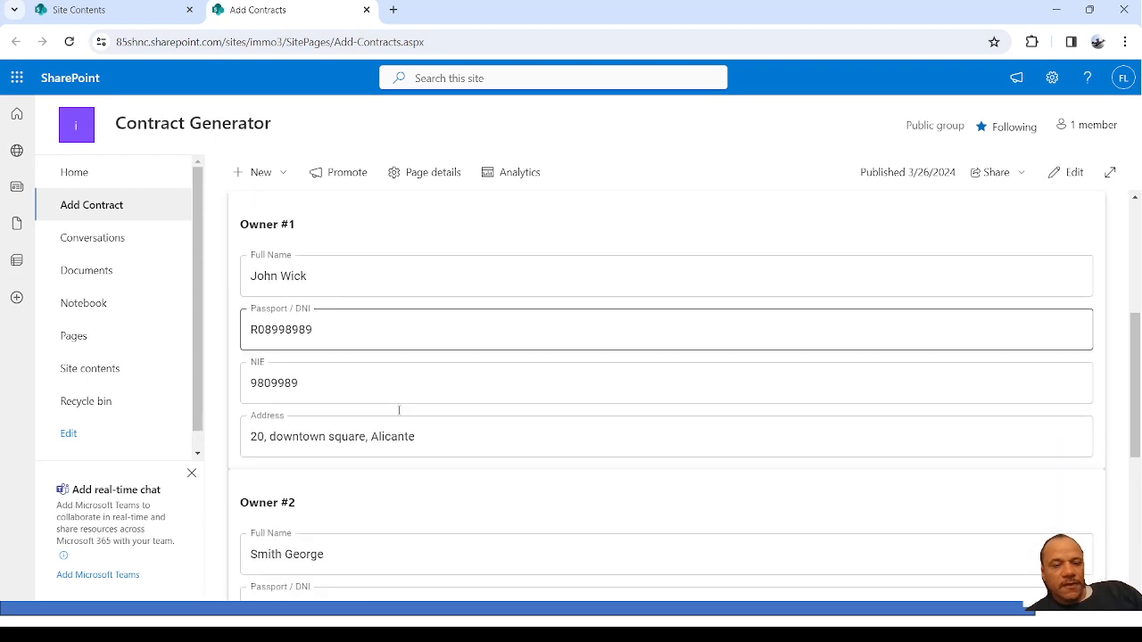
scroll(428, 464, down, 2)
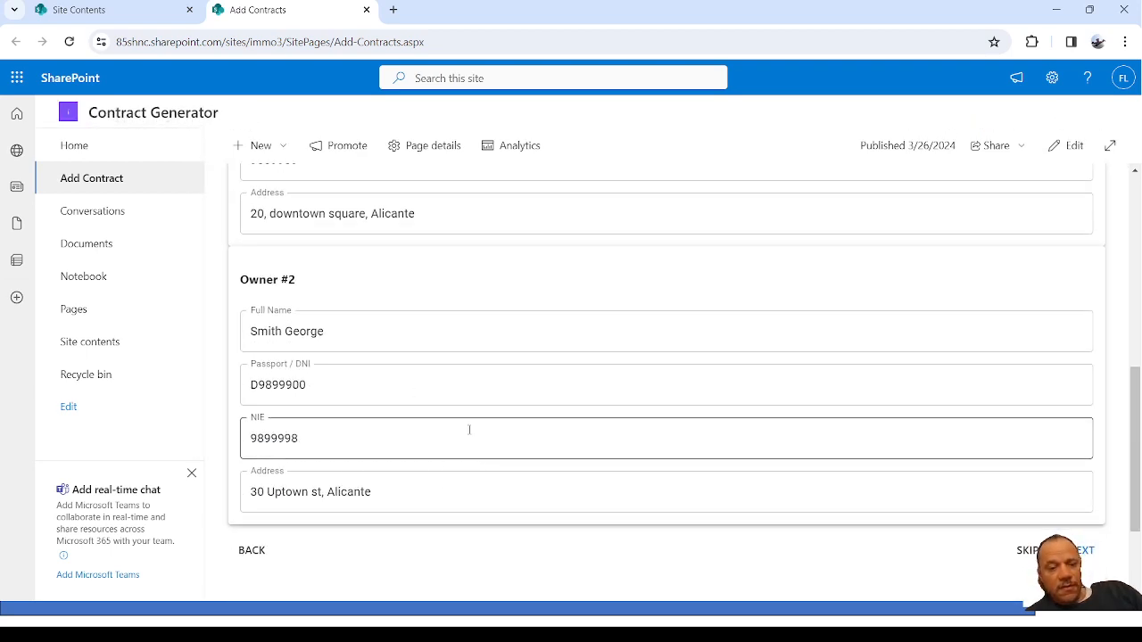
scroll(461, 393, down, 2)
scroll(464, 396, up, 2)
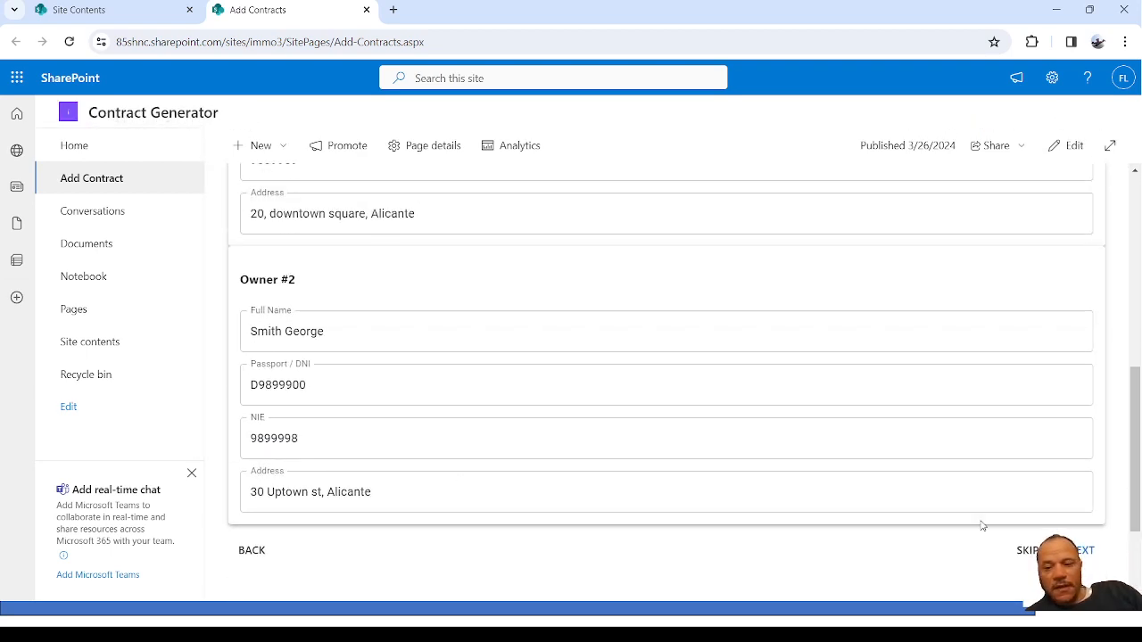
click(1078, 551)
scroll(749, 413, down, 1)
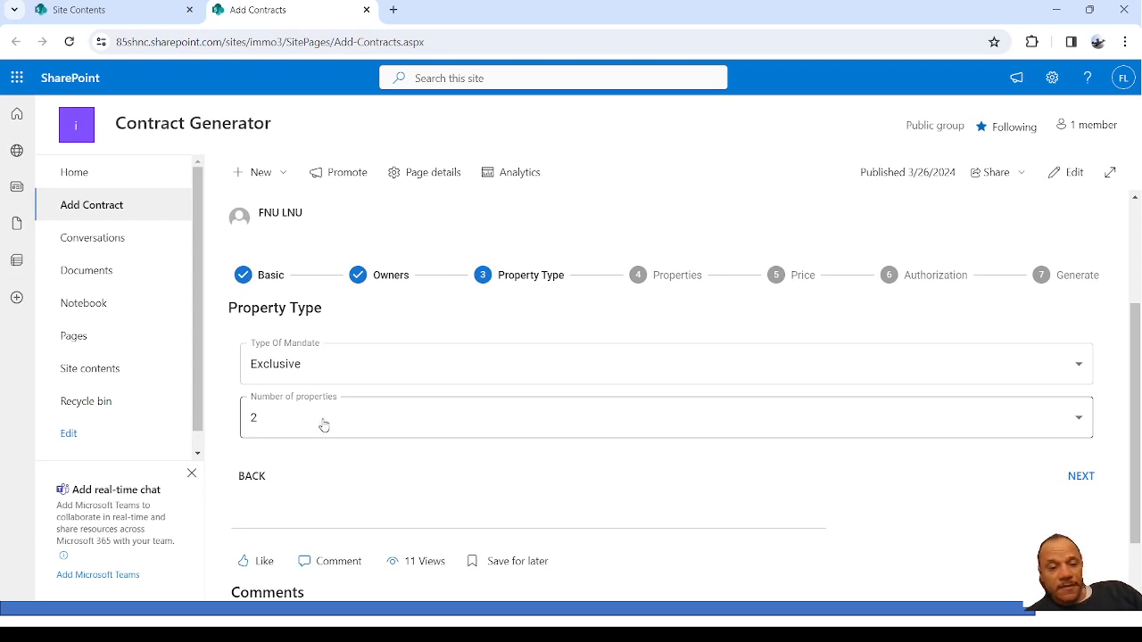
Step through the Property Type, Properties and Price steps to reach Authorization
click(1078, 475)
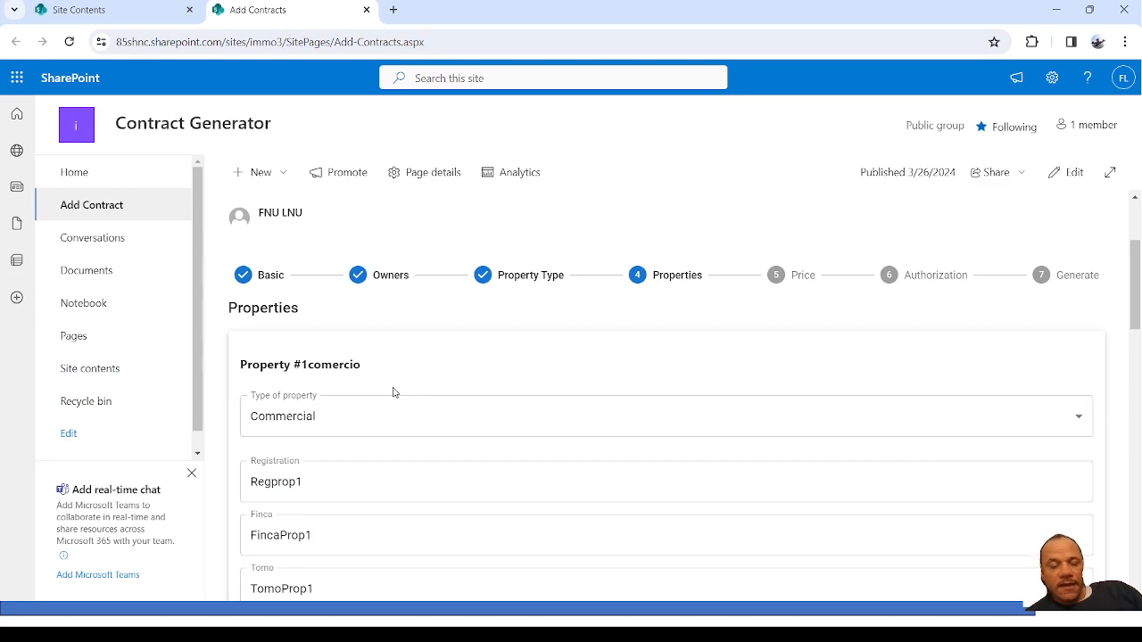
scroll(392, 392, down, 8)
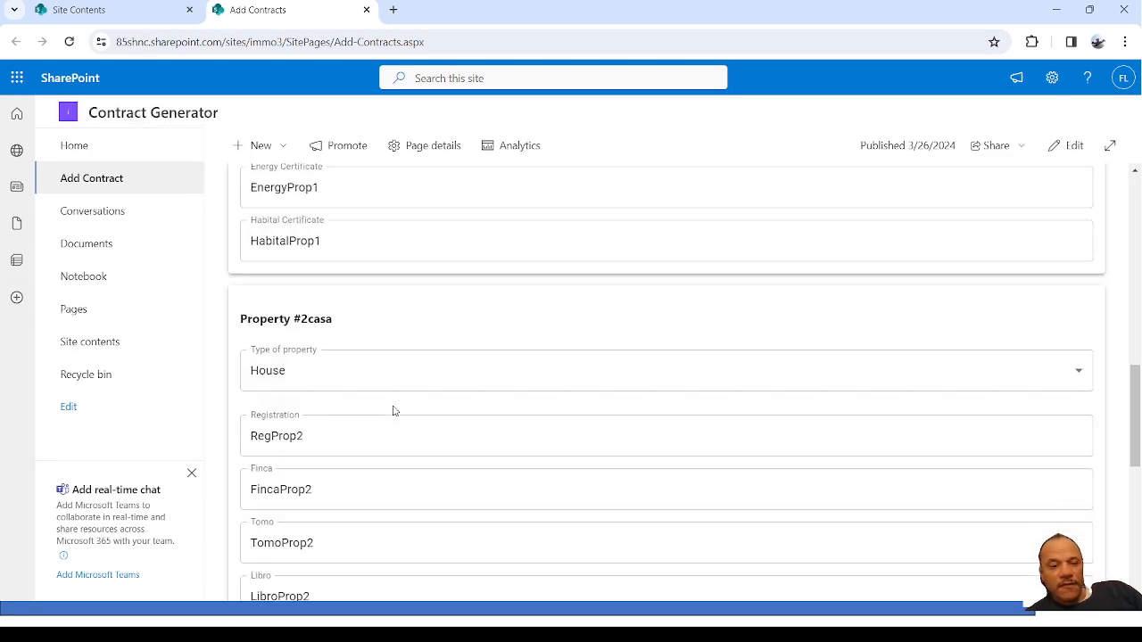
scroll(393, 410, down, 3)
scroll(393, 406, up, 10)
scroll(395, 409, down, 8)
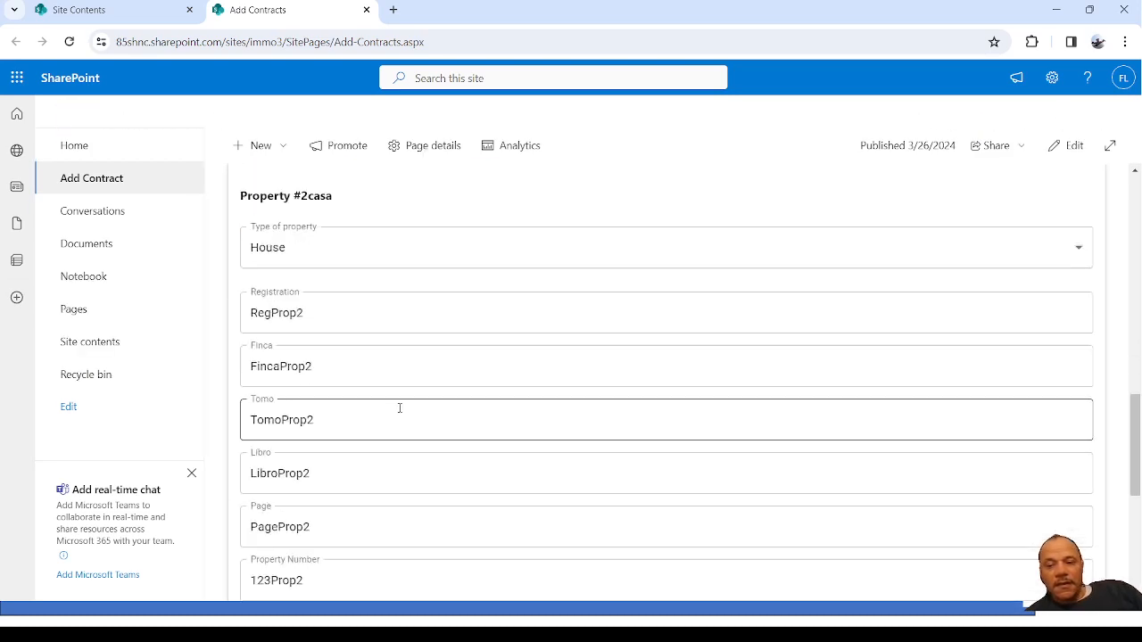
scroll(730, 423, down, 5)
click(1081, 399)
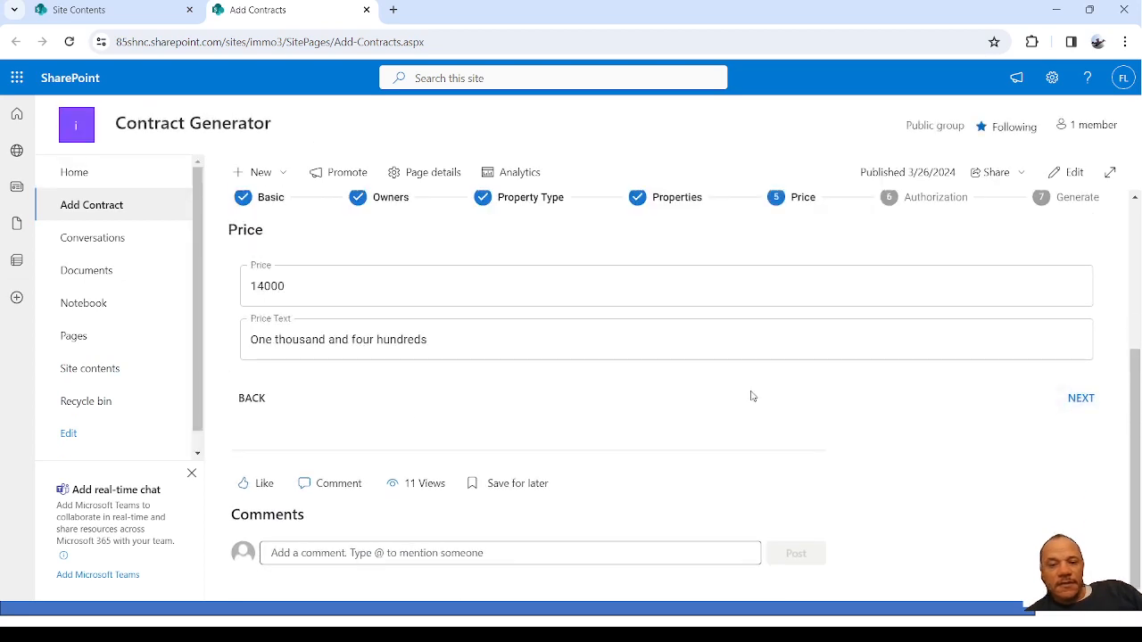
scroll(750, 397, up, 3)
scroll(752, 399, down, 1)
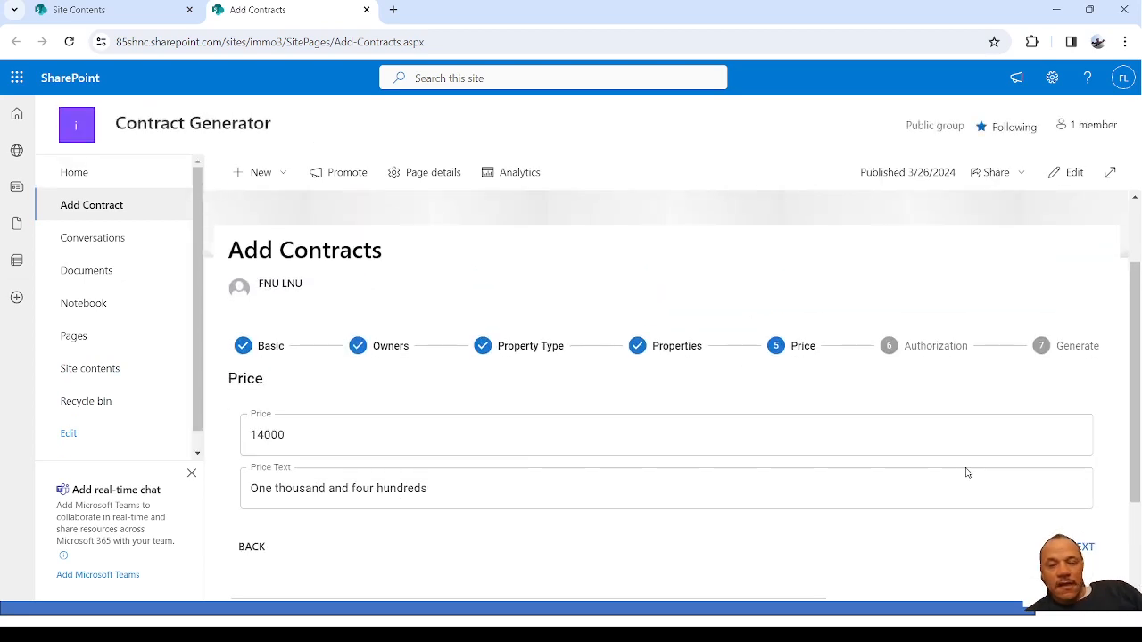
click(1082, 546)
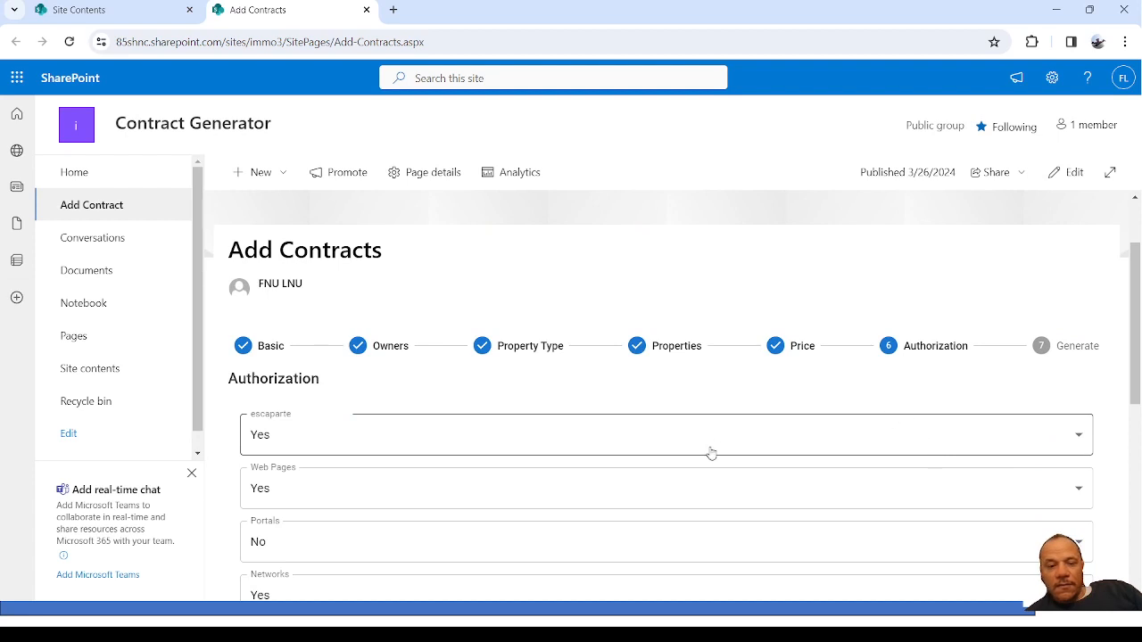
Review Authorization, continue to the summary, and generate the contract
scroll(711, 455, down, 2)
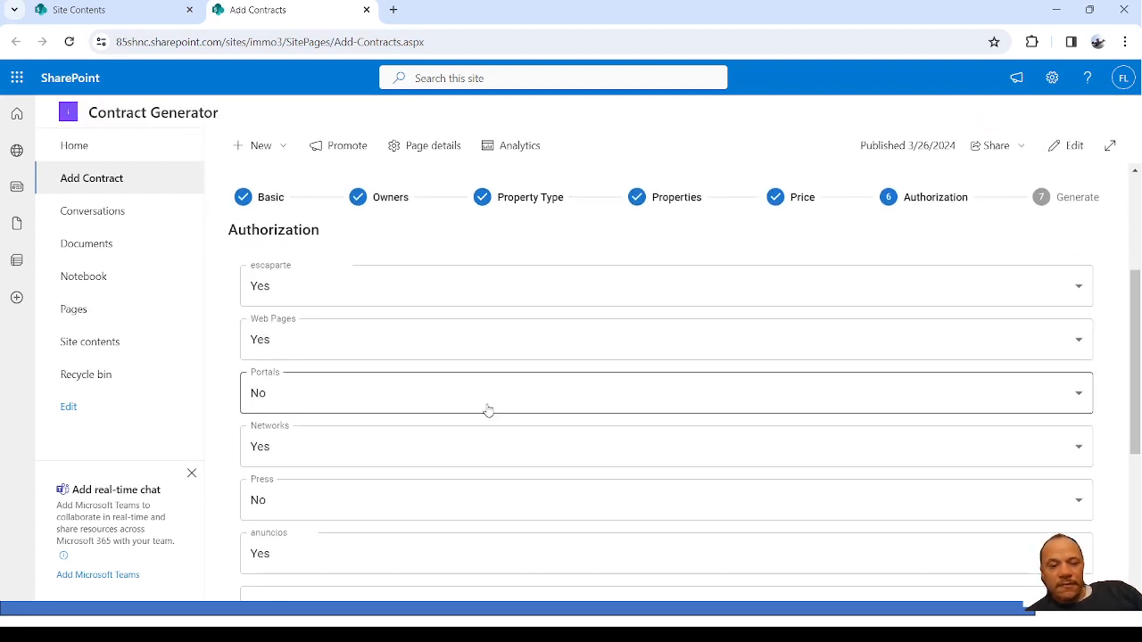
scroll(1059, 420, down, 4)
scroll(1059, 421, down, 2)
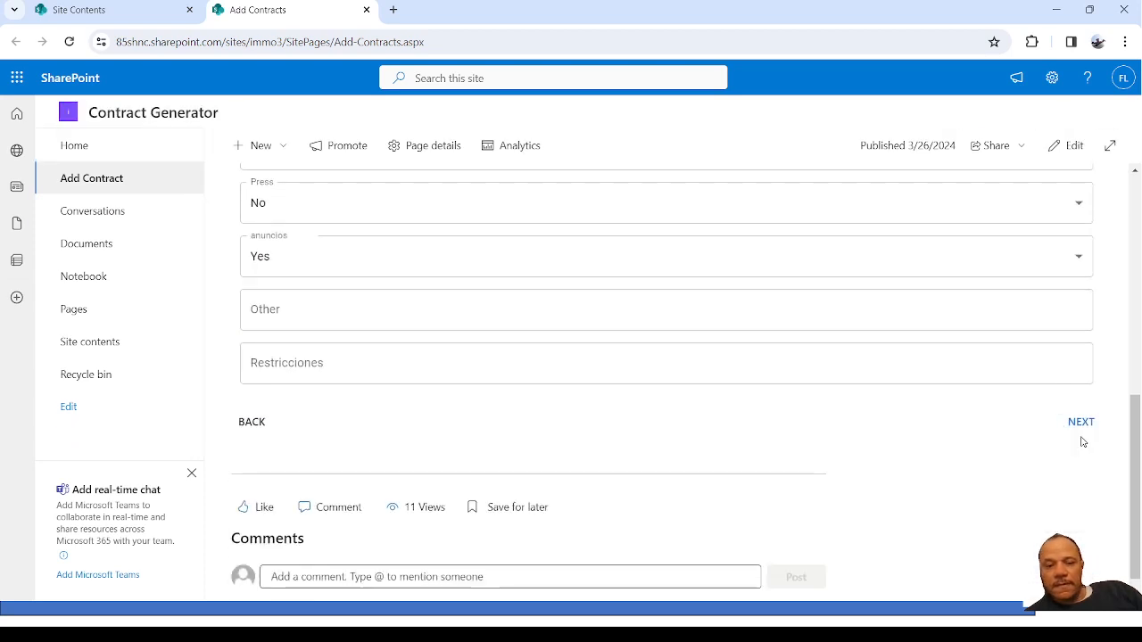
click(1086, 429)
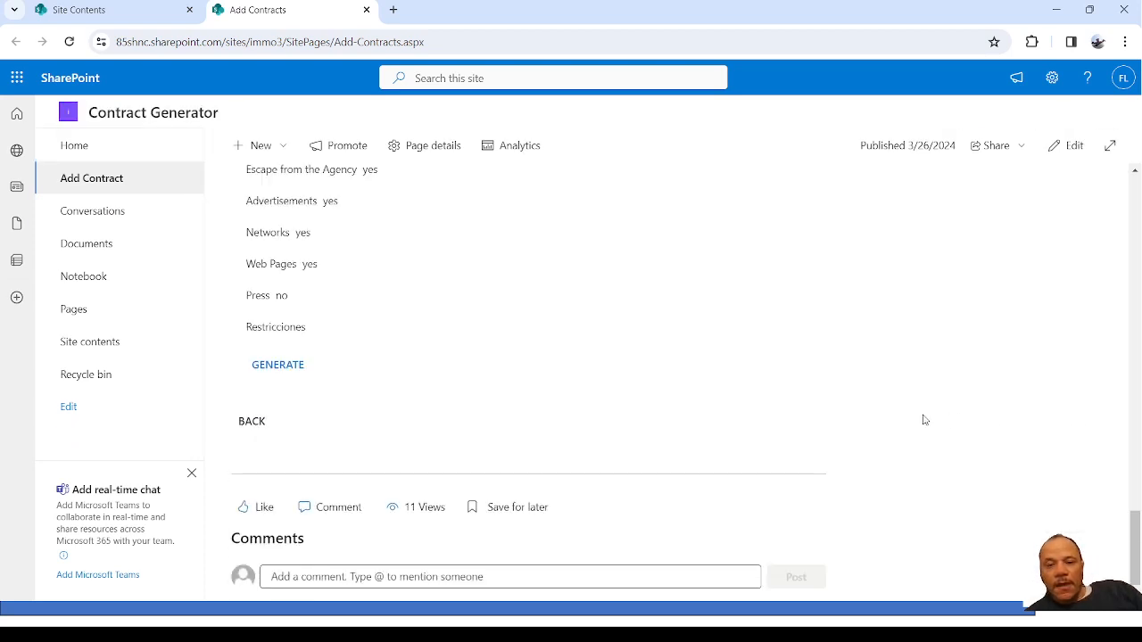
click(287, 367)
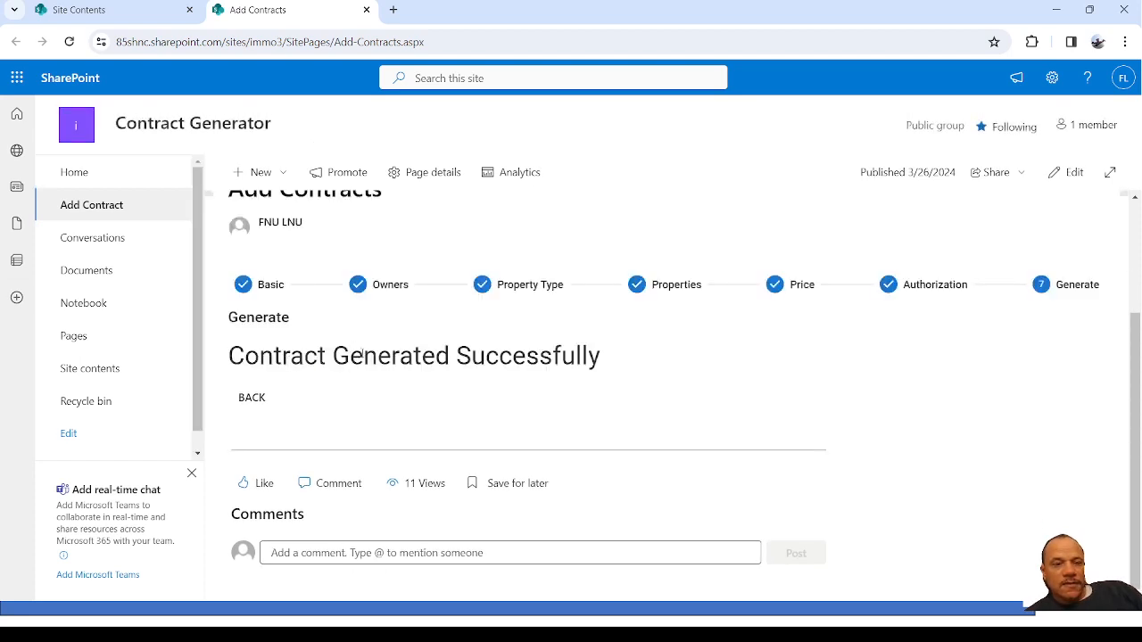
Refresh Site Contents and open the Contracts list
click(121, 13)
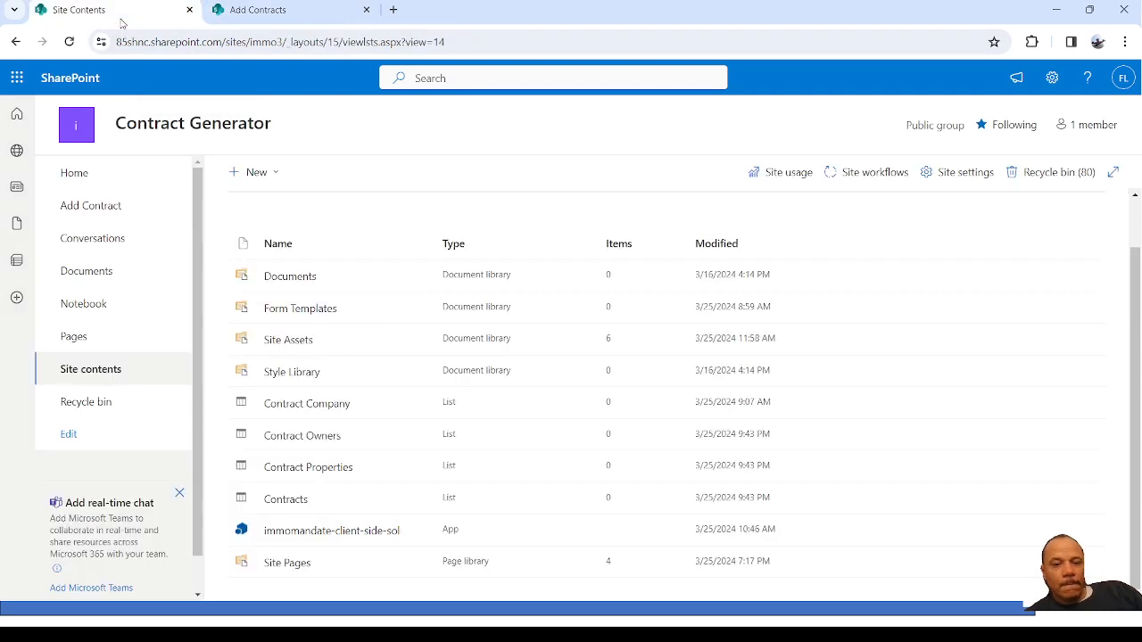
click(70, 42)
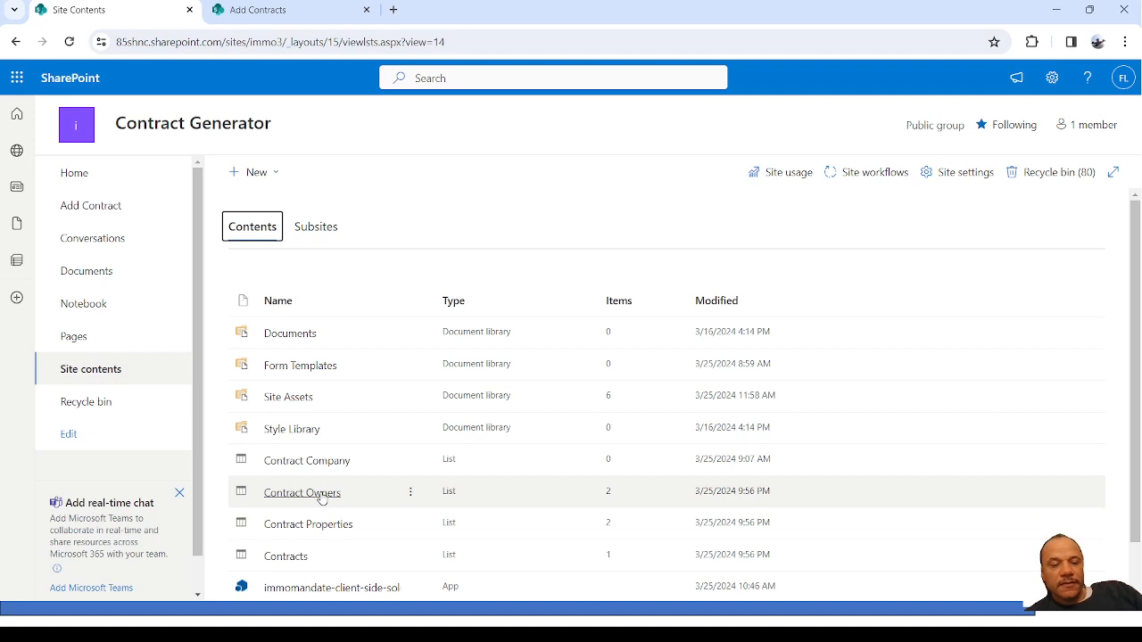
click(287, 557)
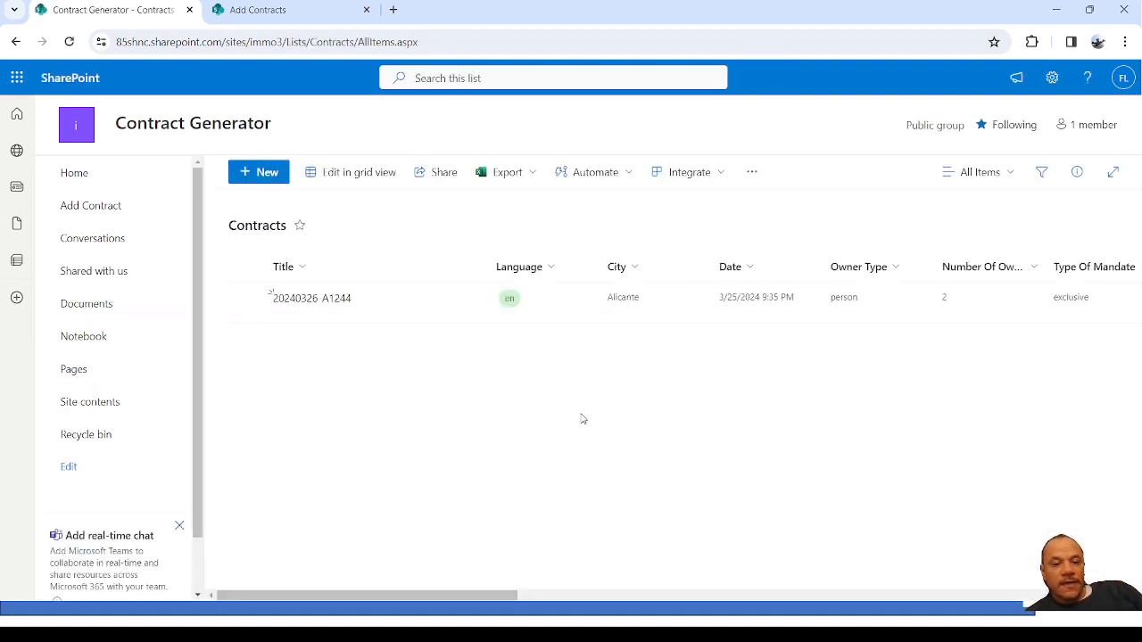
drag(456, 594, 1053, 541)
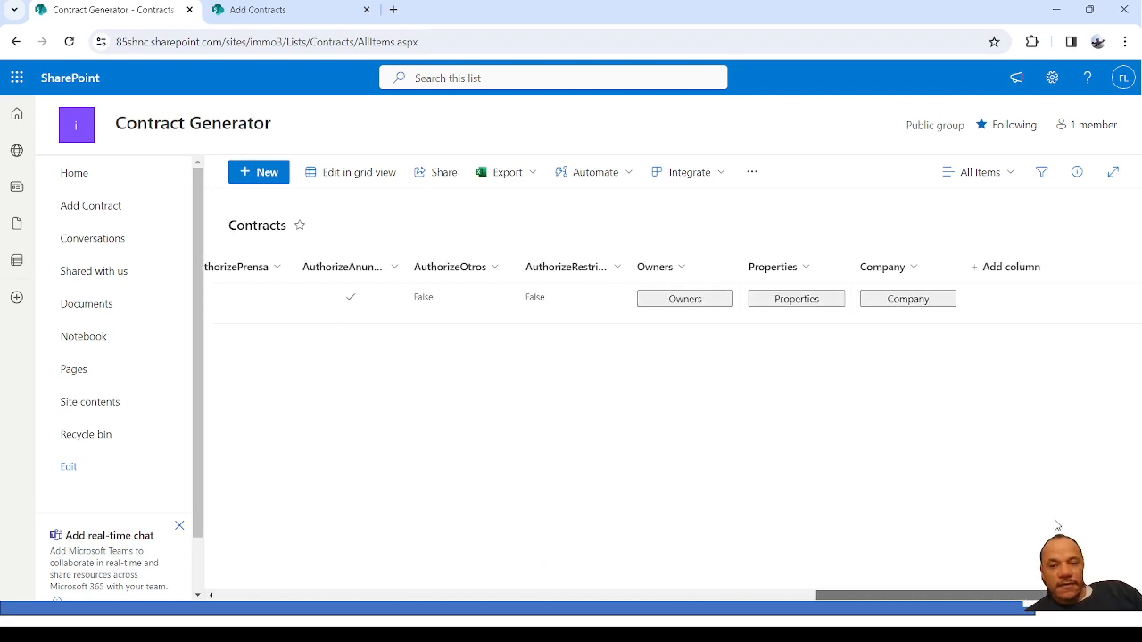
View the contract's linked owners and properties, then open contract 20240326-A1244's details
click(707, 299)
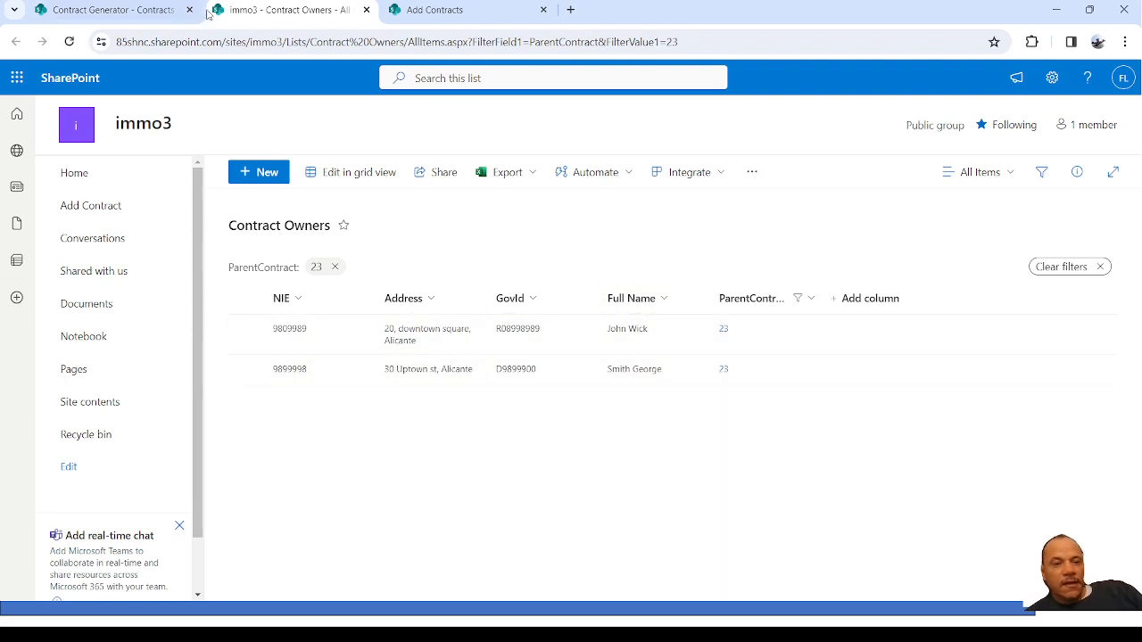
click(111, 10)
click(832, 297)
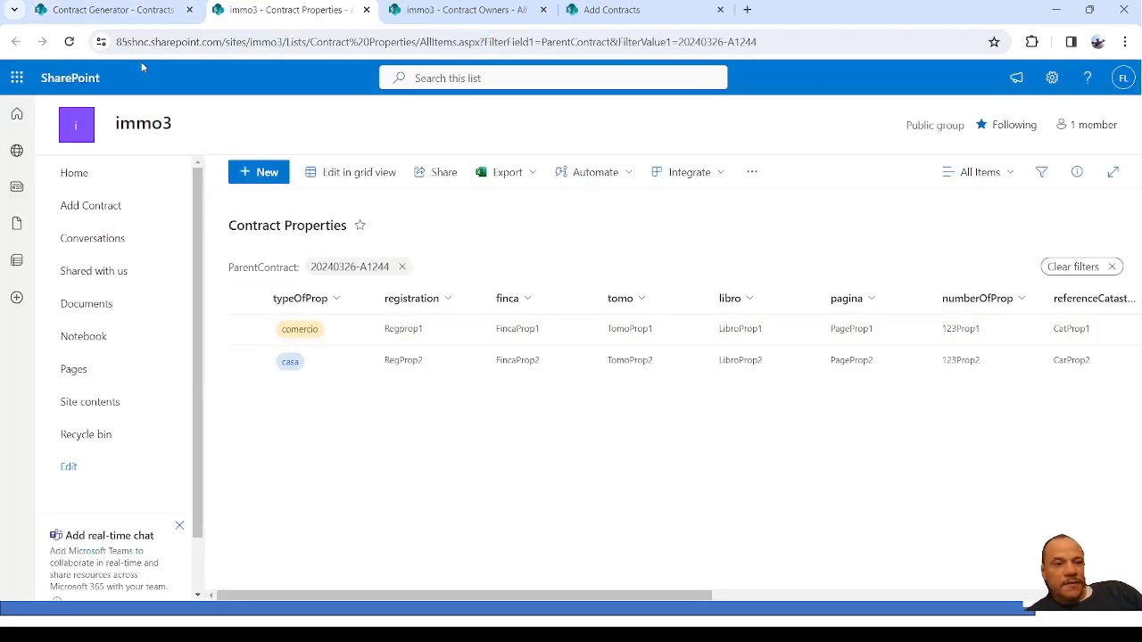
click(113, 13)
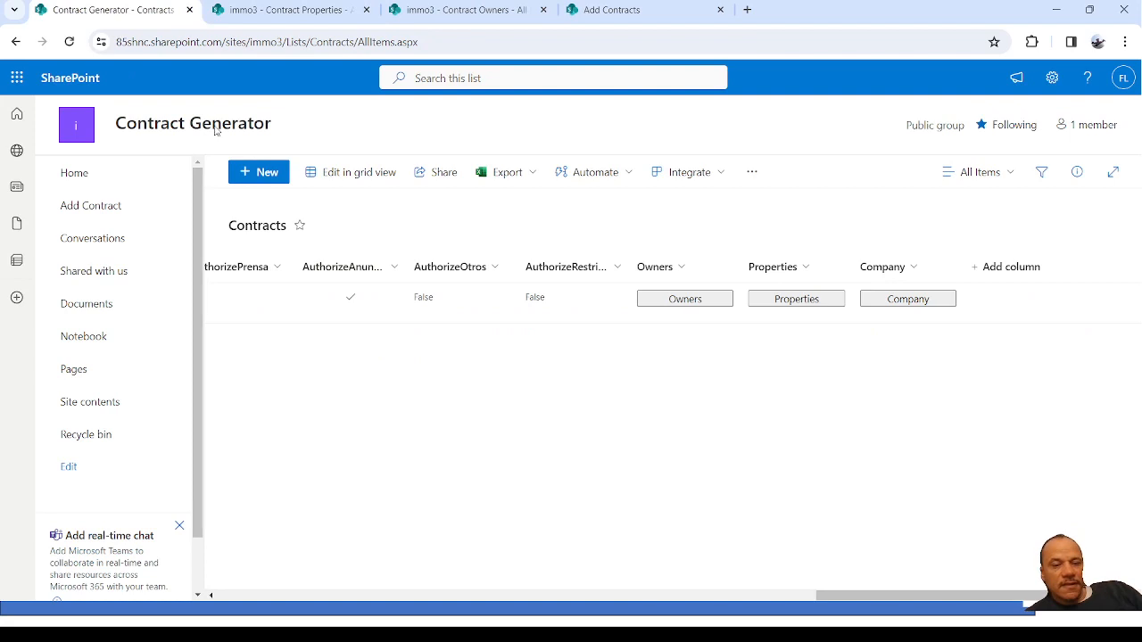
click(546, 597)
drag(576, 594, 239, 533)
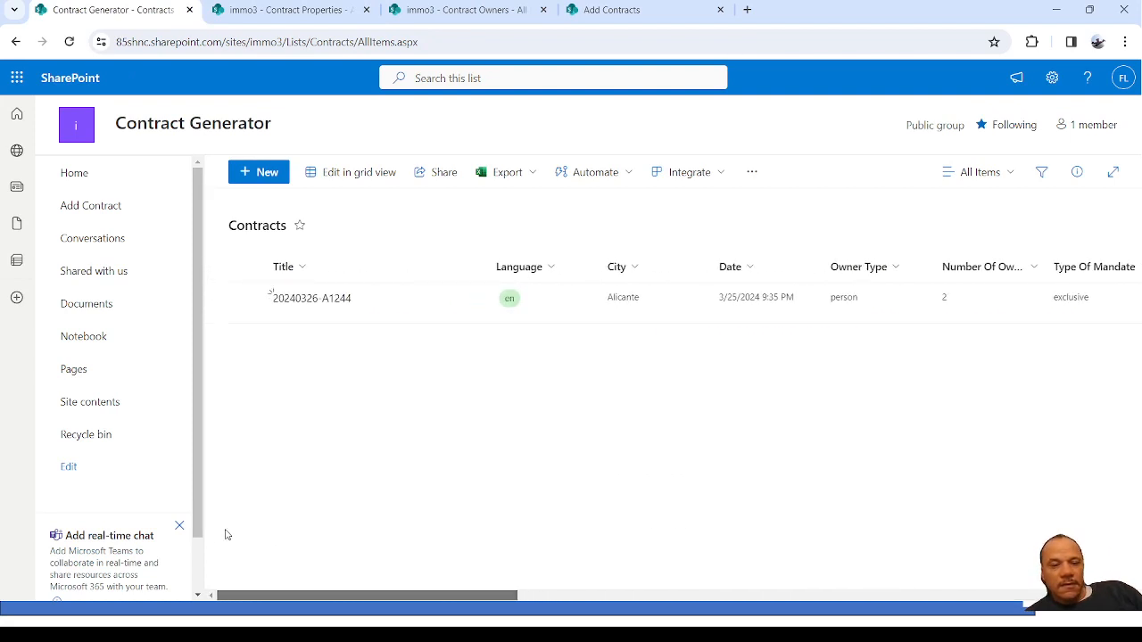
click(311, 303)
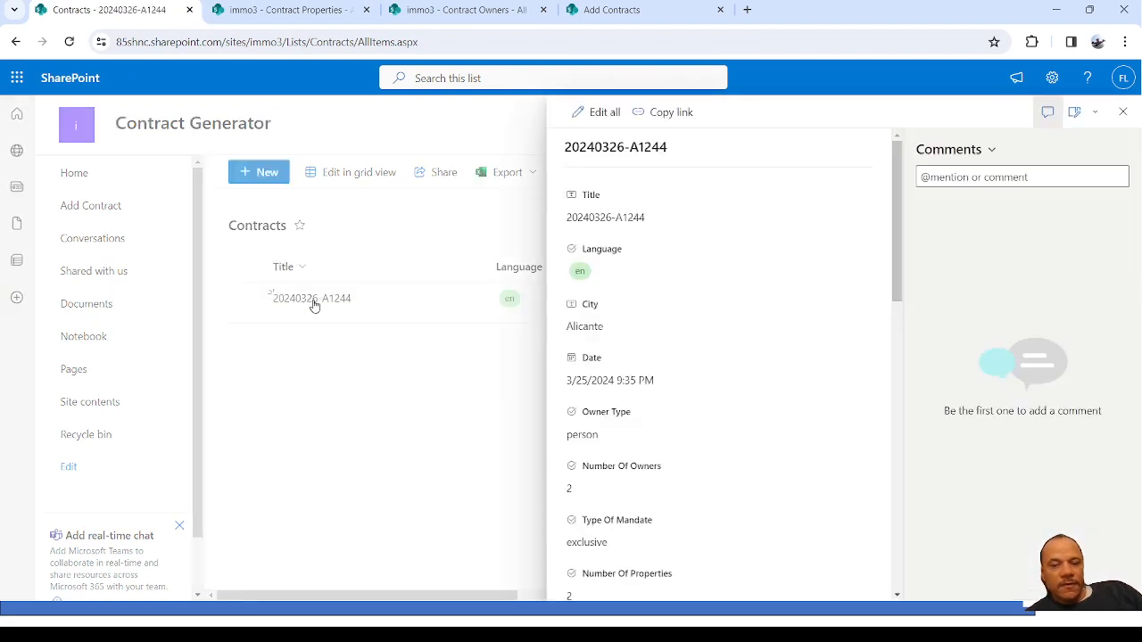
Scroll the details pane down to Attachments and open 20240326-A1244.pdf
scroll(714, 357, down, 8)
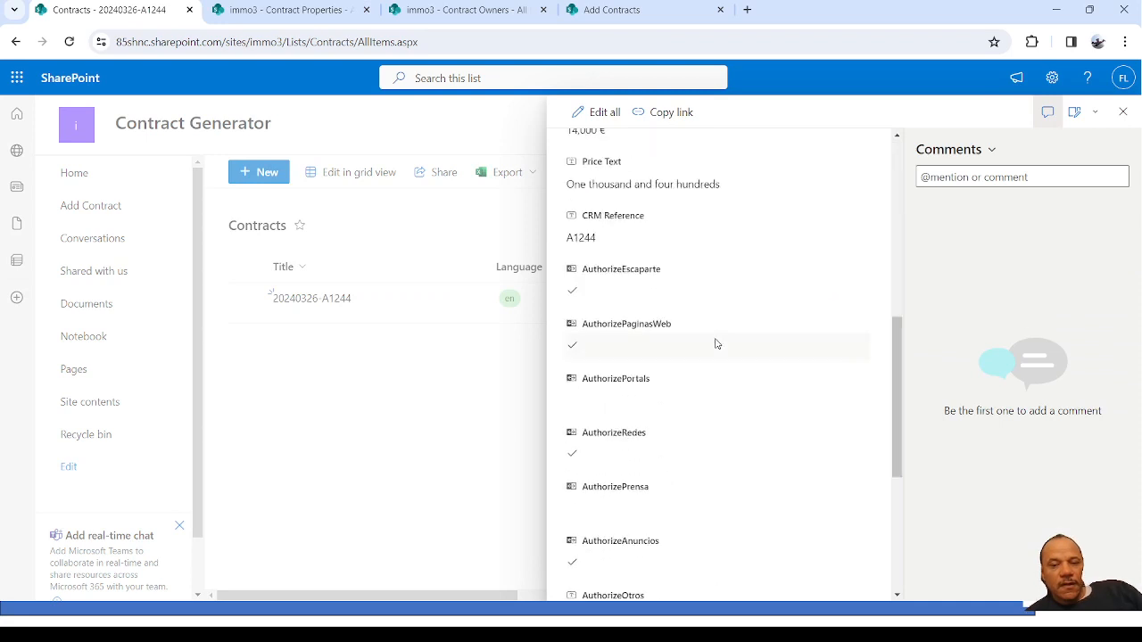
scroll(715, 344, down, 3)
scroll(714, 344, down, 1)
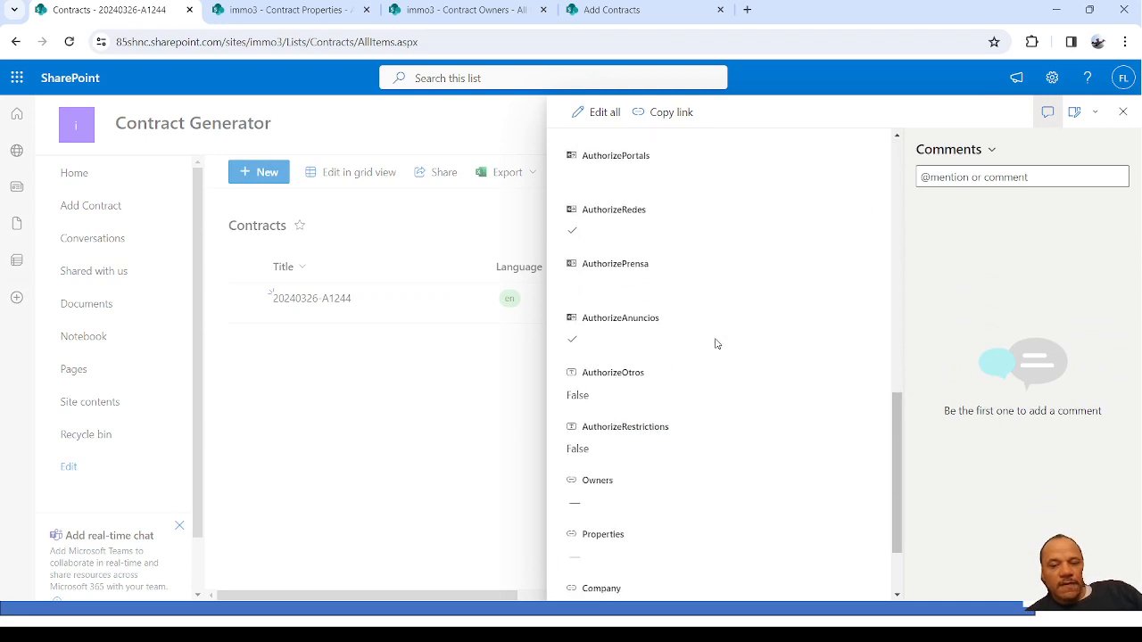
scroll(715, 343, down, 2)
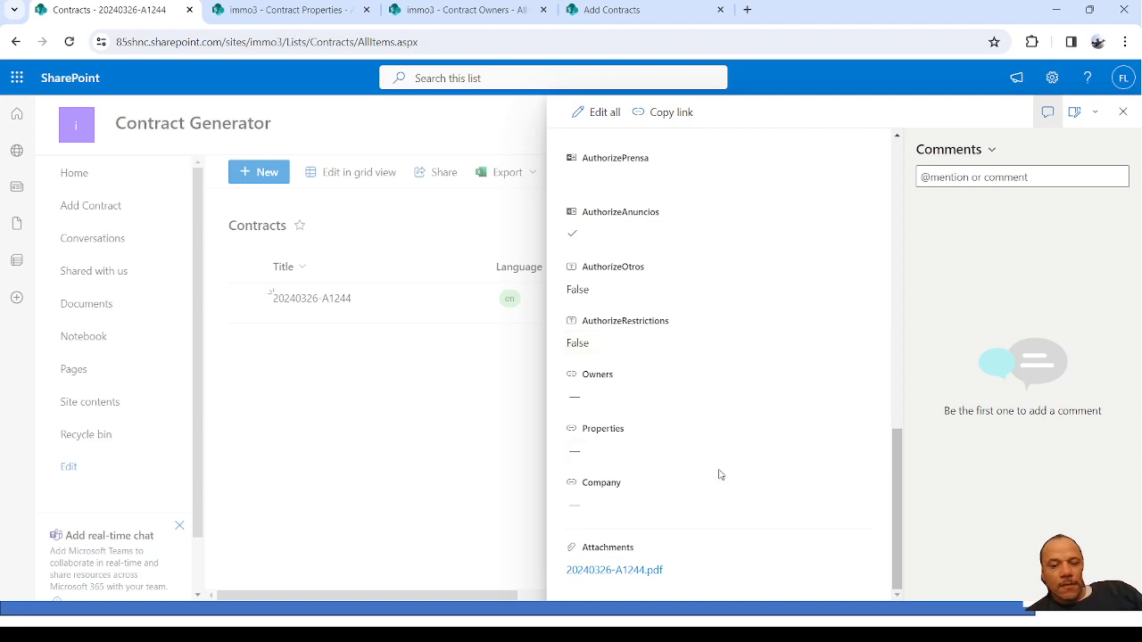
click(657, 572)
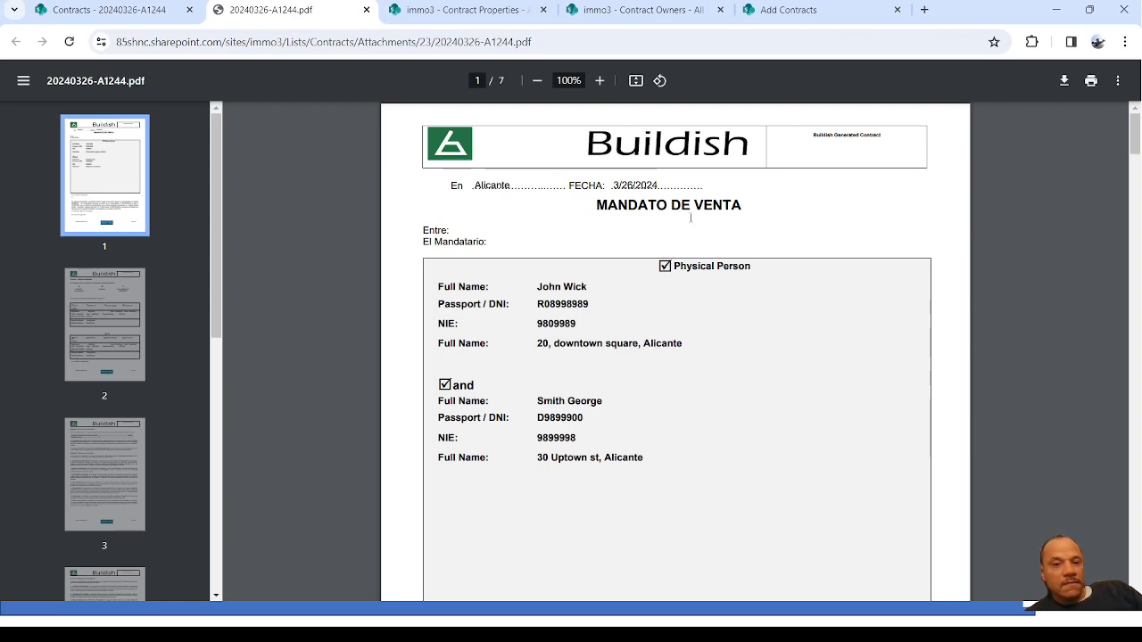
Read the MANDATO DE VENTA PDF through page 6, then return to the Contracts list tab
scroll(654, 327, down, 5)
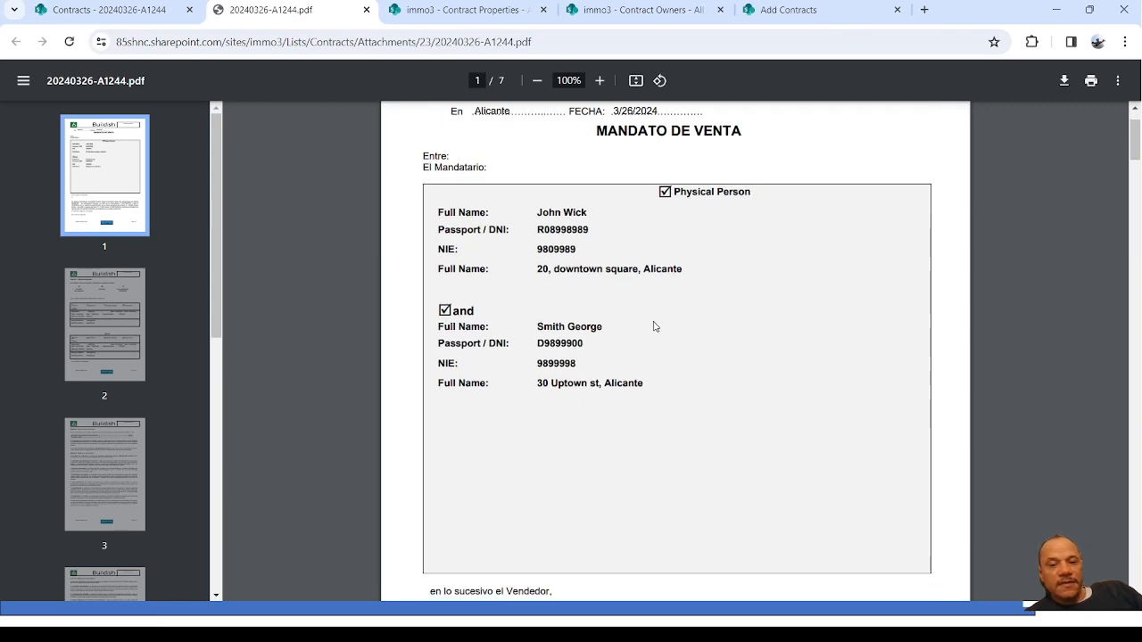
scroll(654, 326, down, 10)
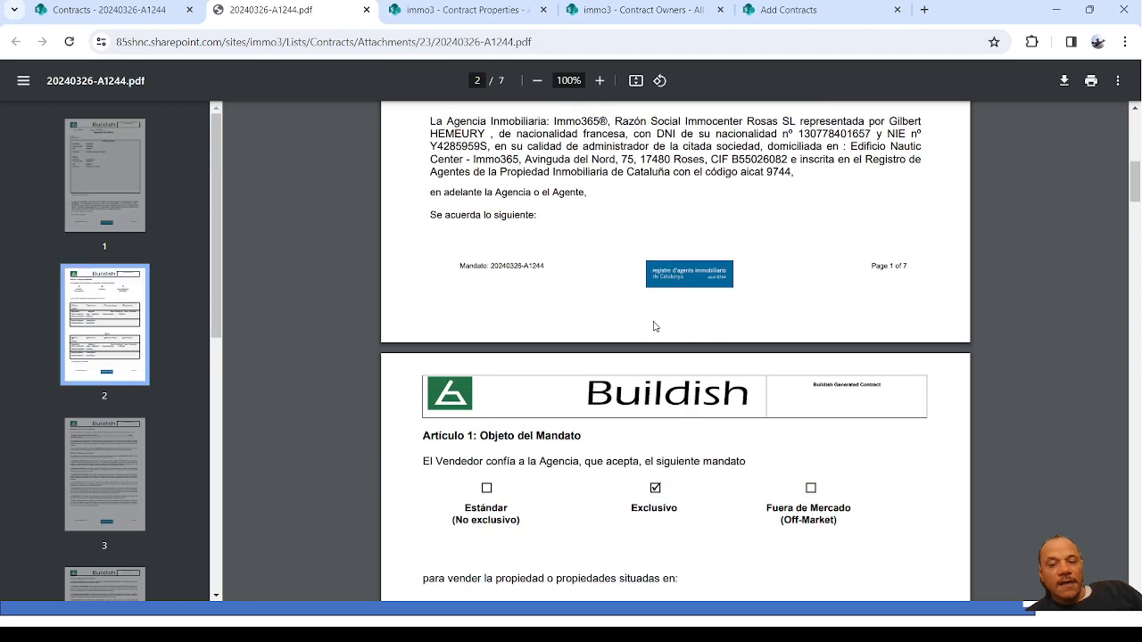
scroll(654, 327, down, 3)
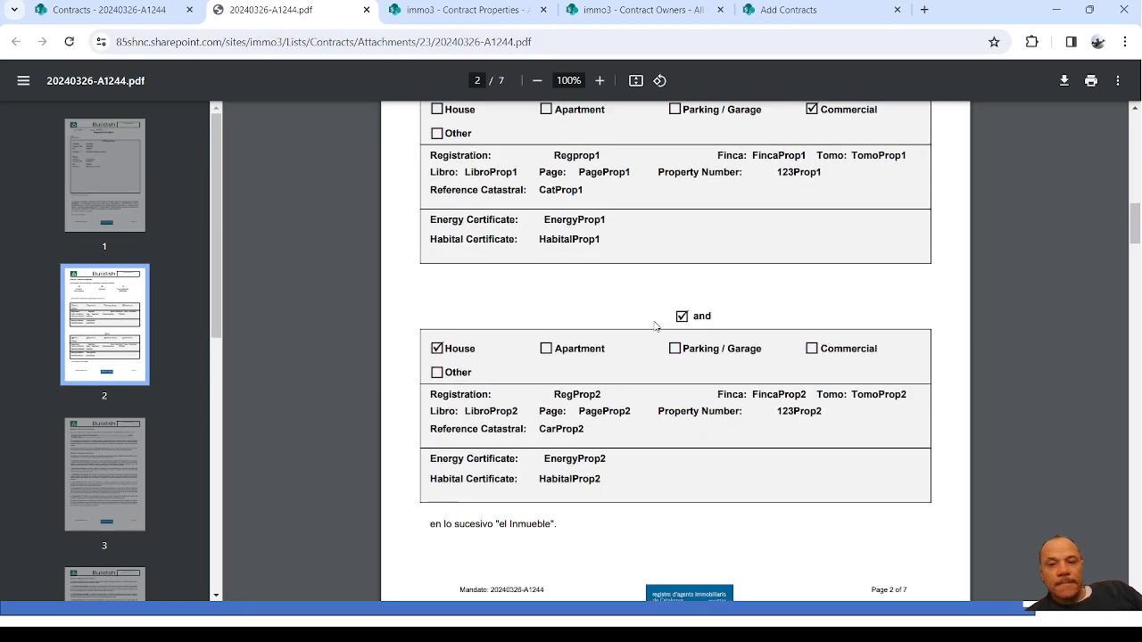
scroll(643, 438, down, 6)
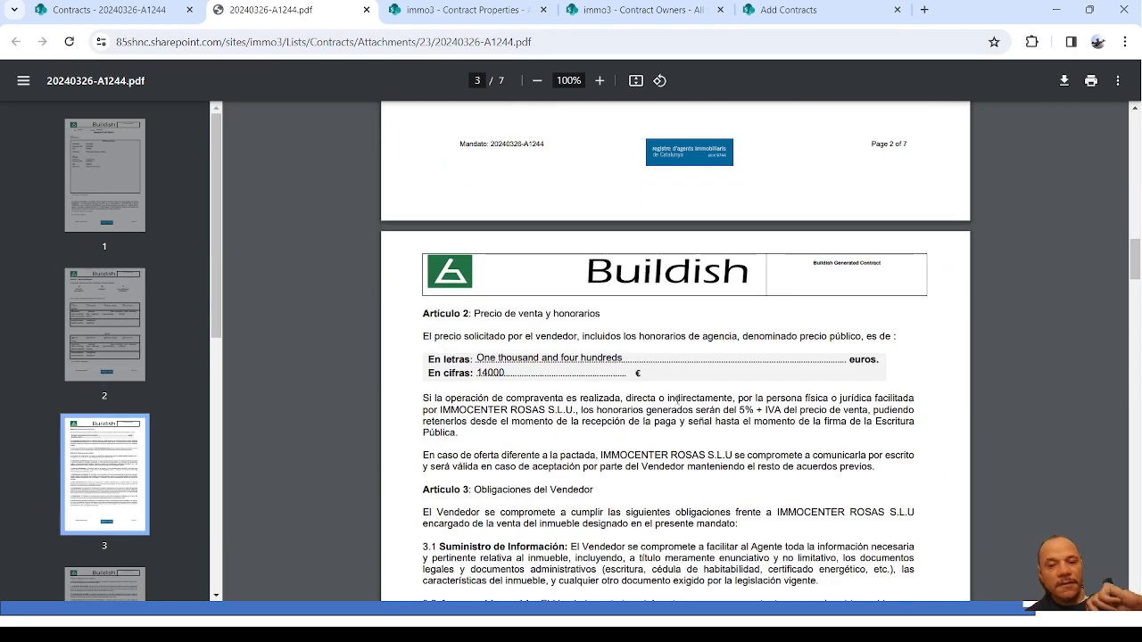
scroll(614, 357, down, 10)
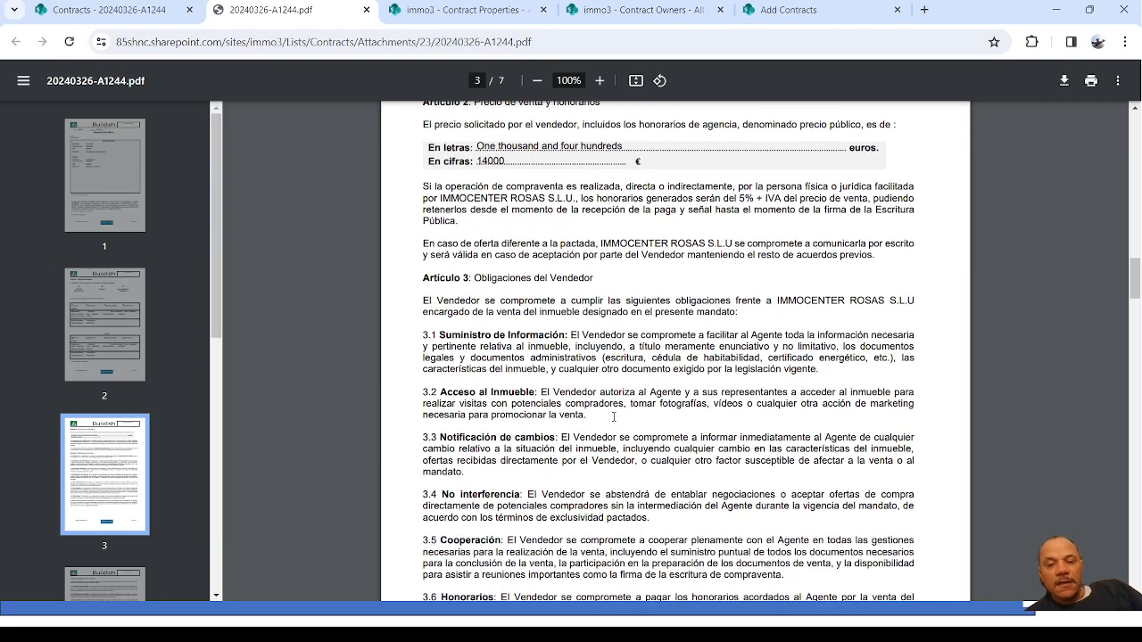
scroll(685, 388, down, 4)
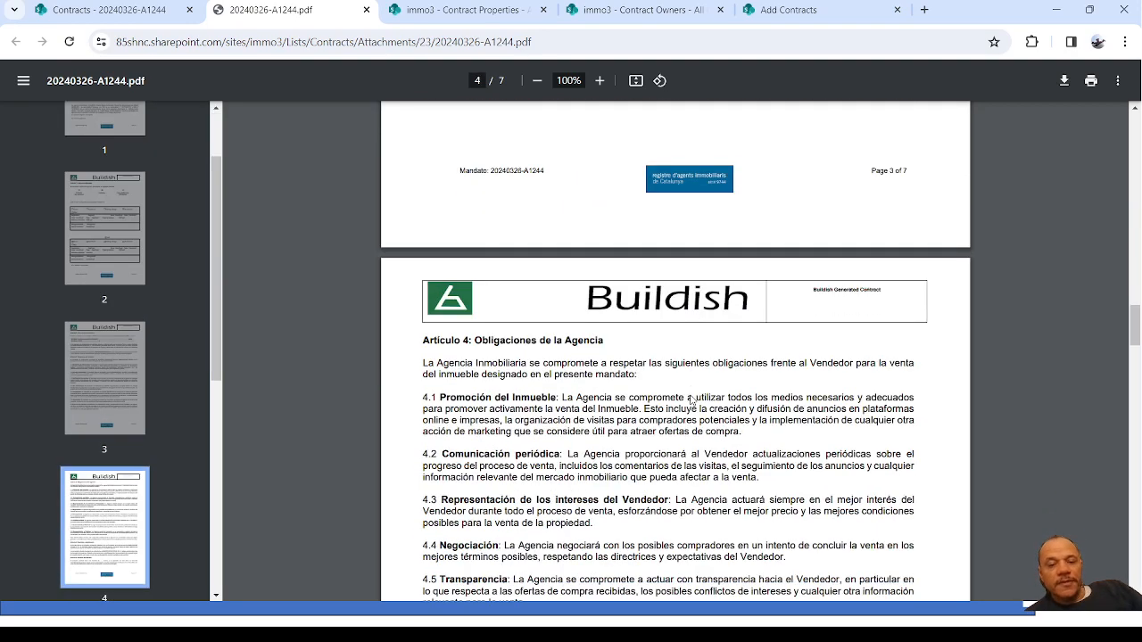
scroll(691, 399, down, 15)
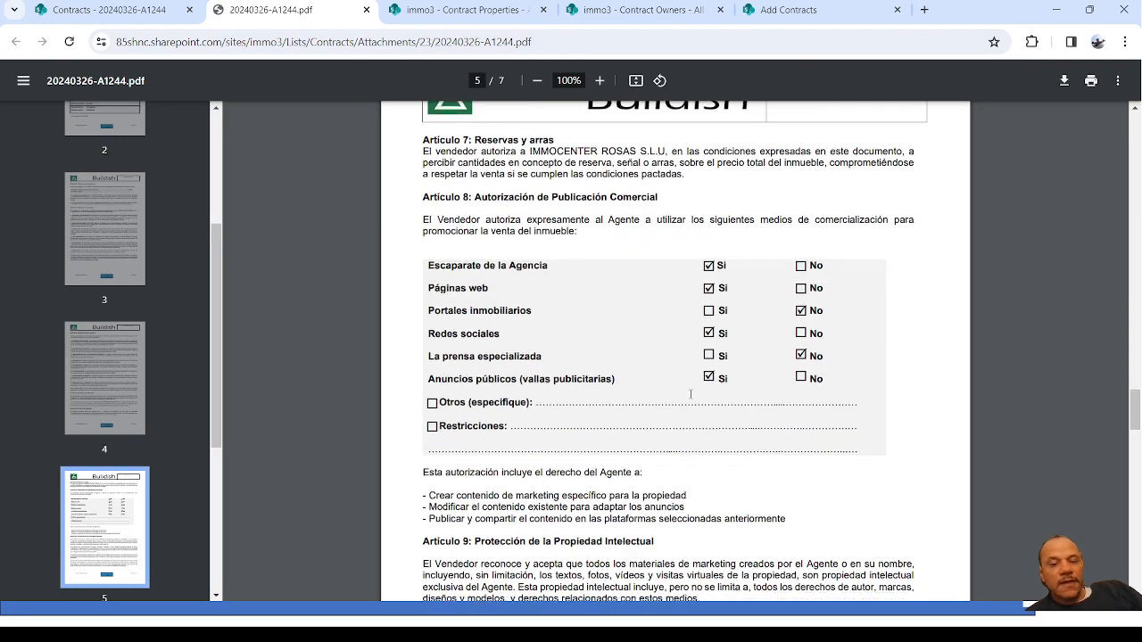
scroll(690, 394, up, 5)
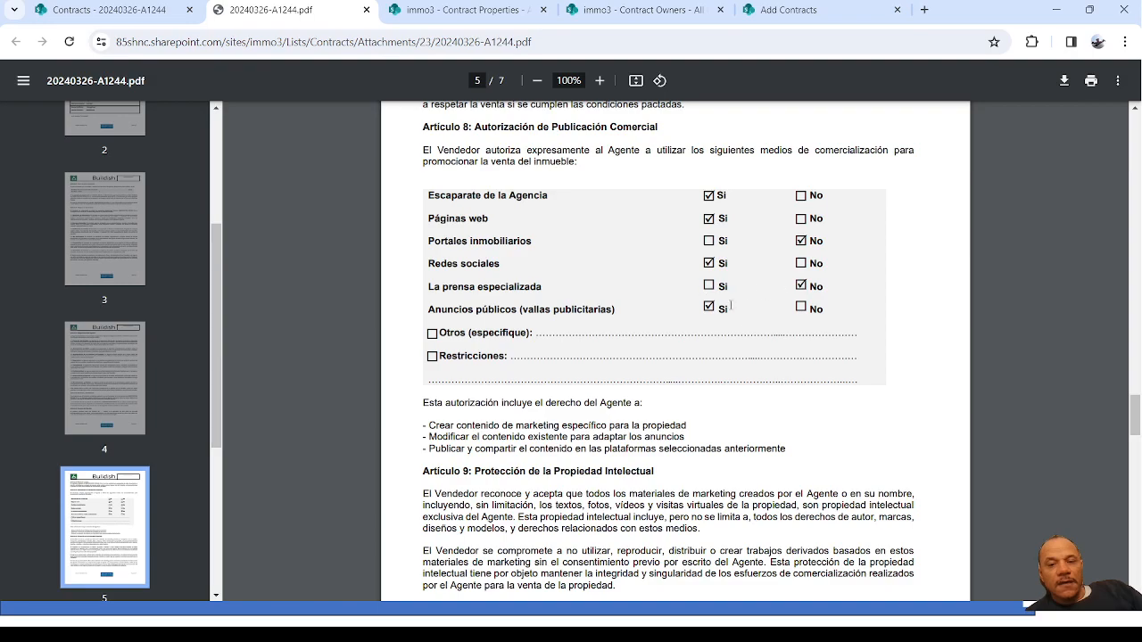
scroll(732, 302, down, 10)
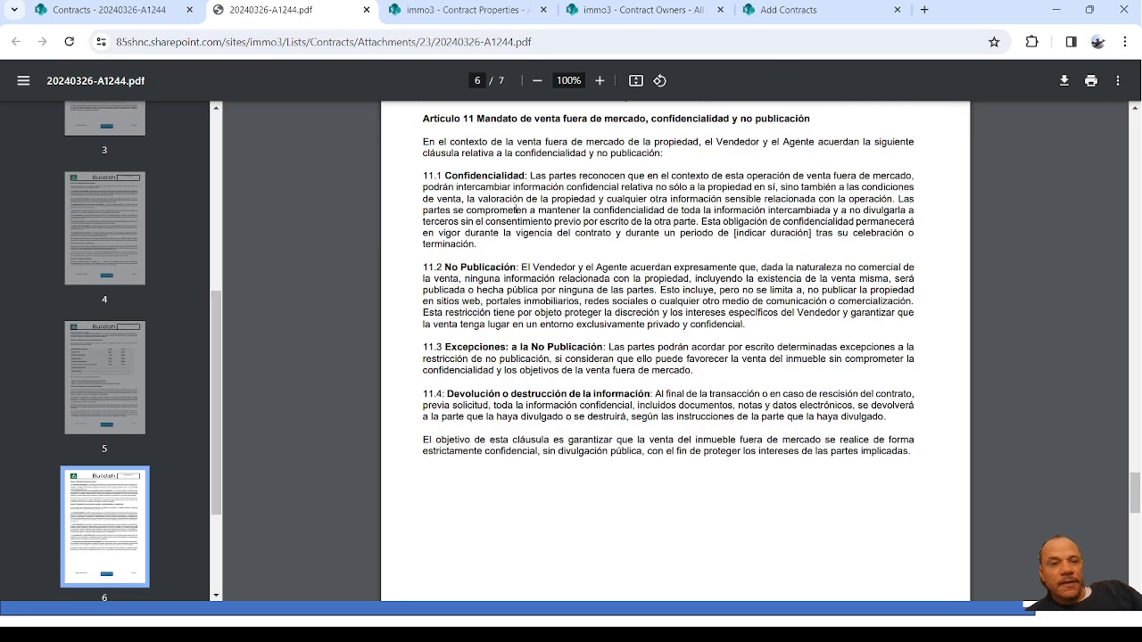
scroll(401, 138, down, 2)
click(127, 8)
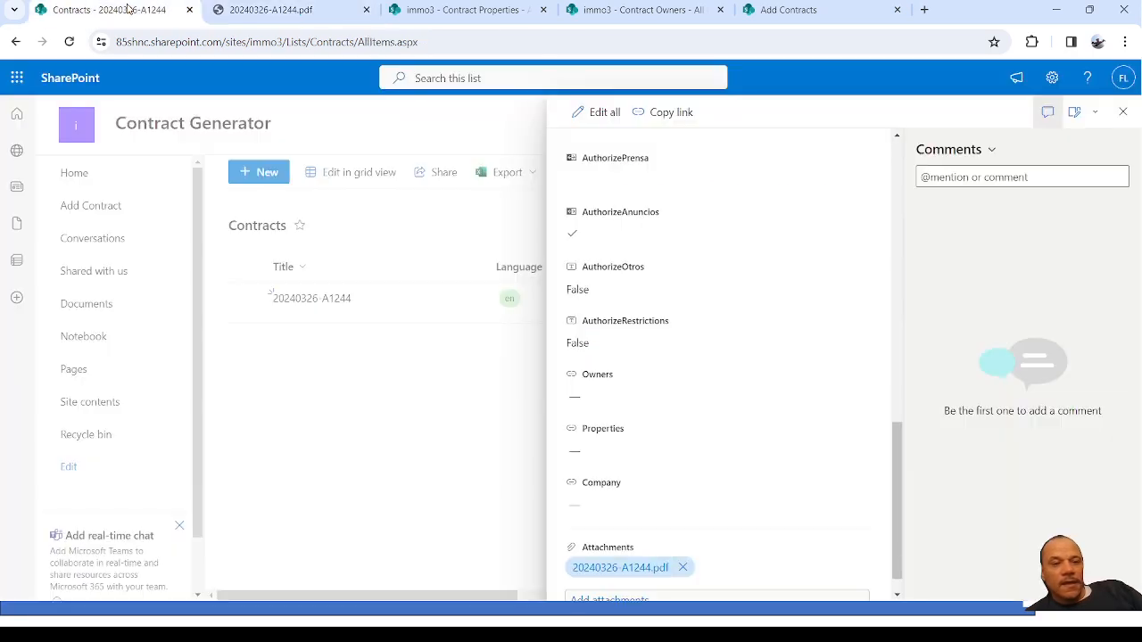